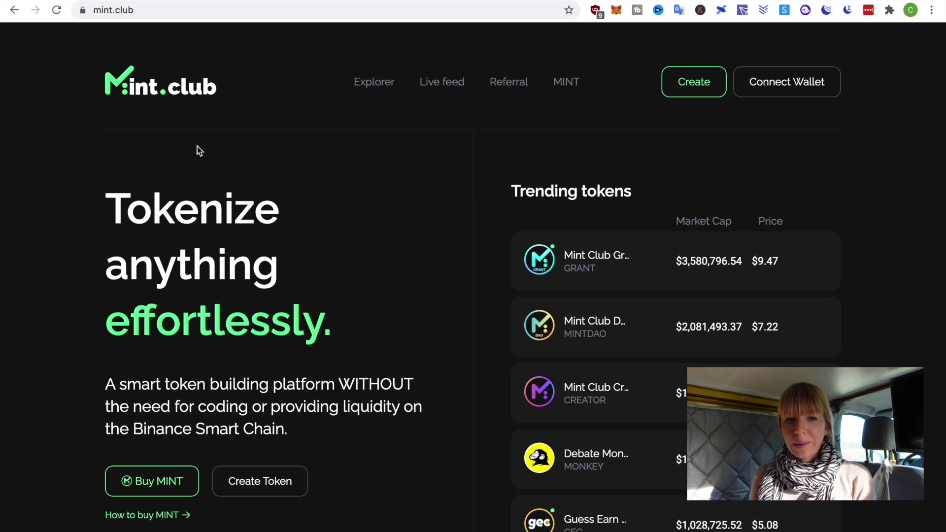
- Connect the MetaMask wallet to Mint Club through the Connect Wallet dialog
left_click(812, 85)
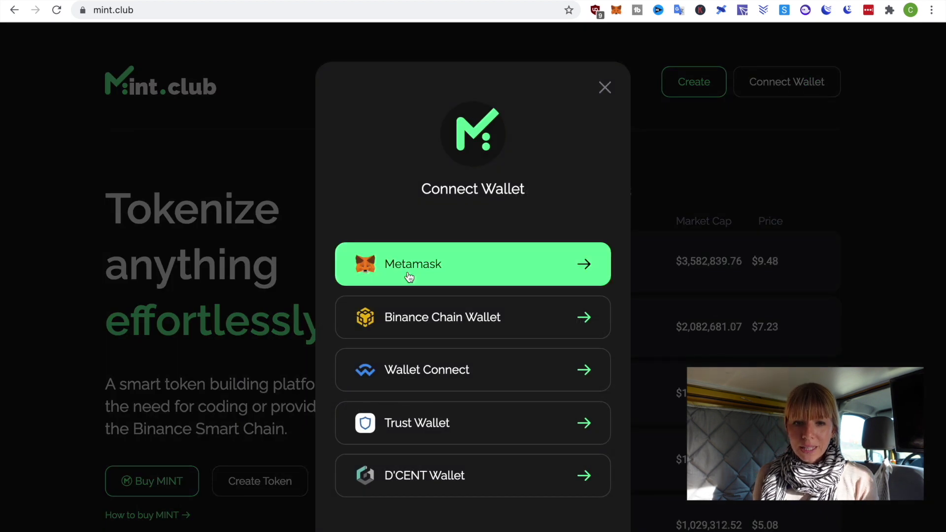
left_click(409, 276)
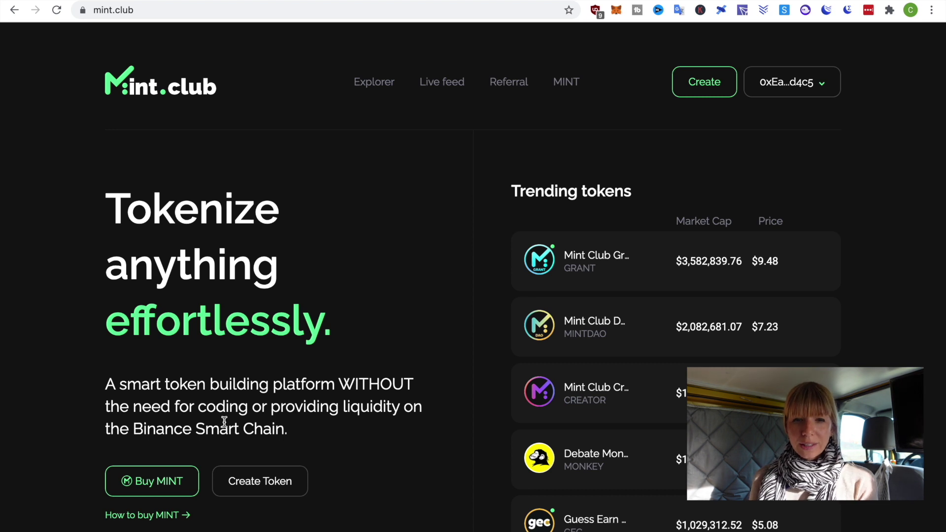
scroll(224, 421, "down", 3)
scroll(224, 425, "up", 3)
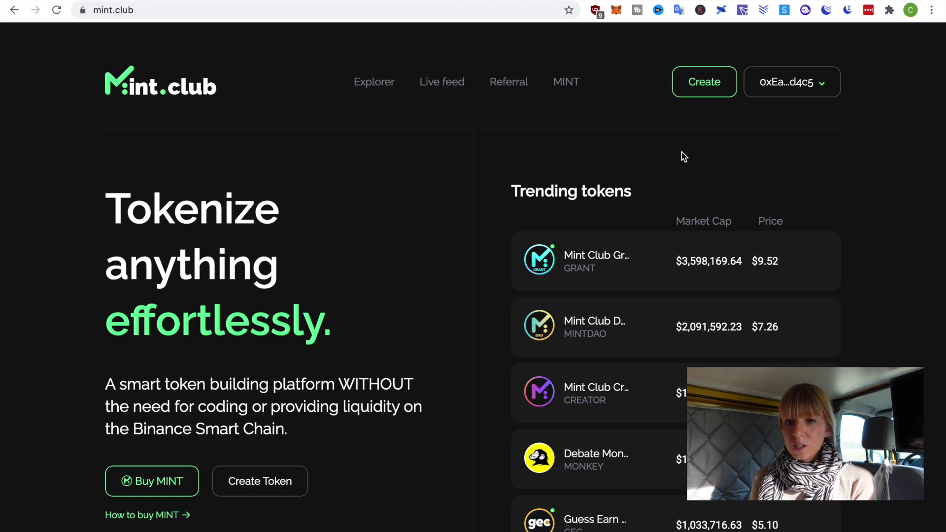
- Create a token named 'Wealth in Progress' with symbol WEALTH and a 1,000,000 max supply
left_click(710, 92)
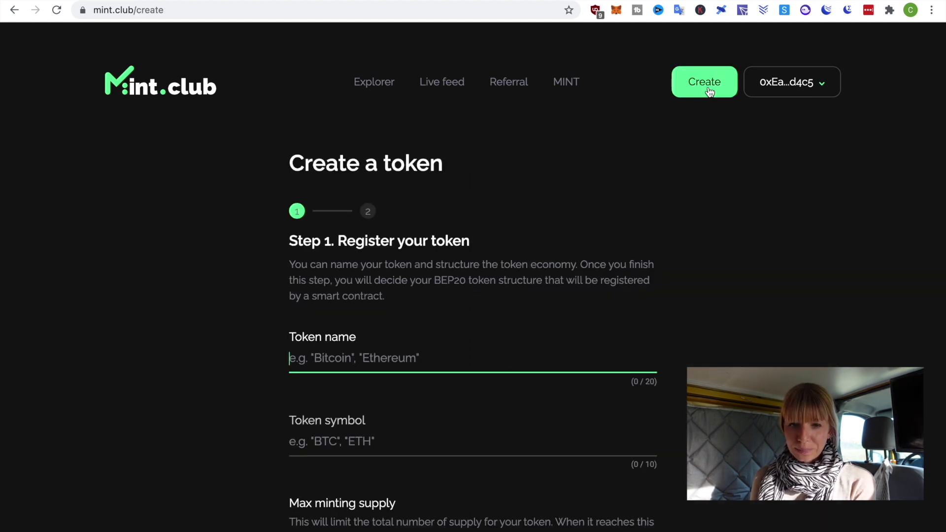
scroll(612, 185, "down", 3)
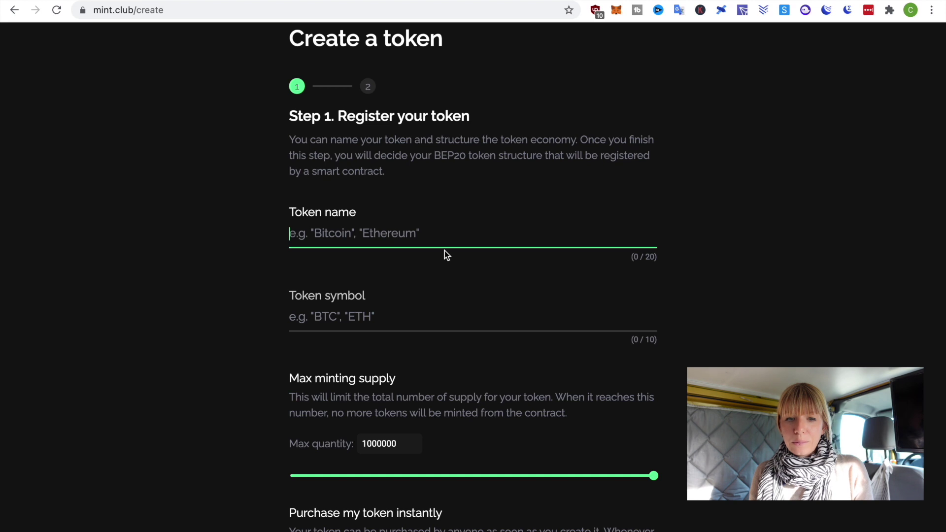
type("Wealth in Progress")
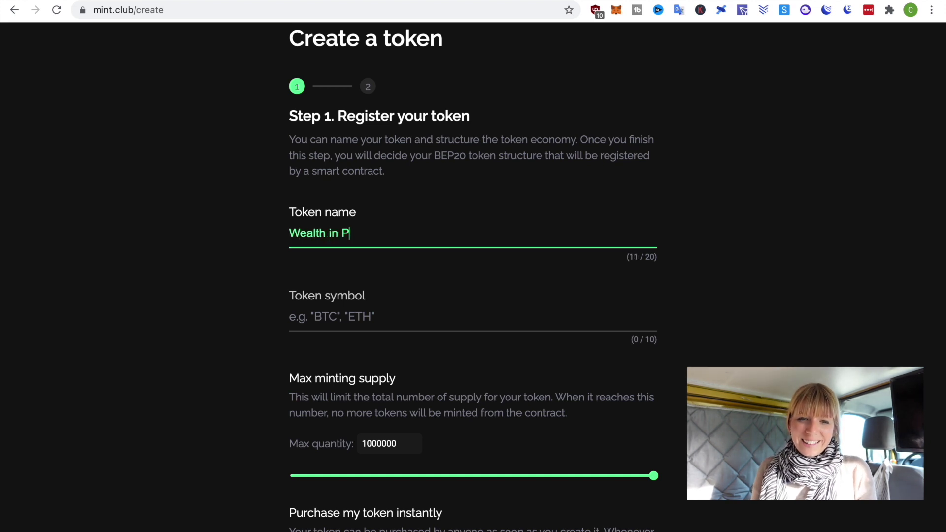
key("Tab")
scroll(339, 148, "down", 3)
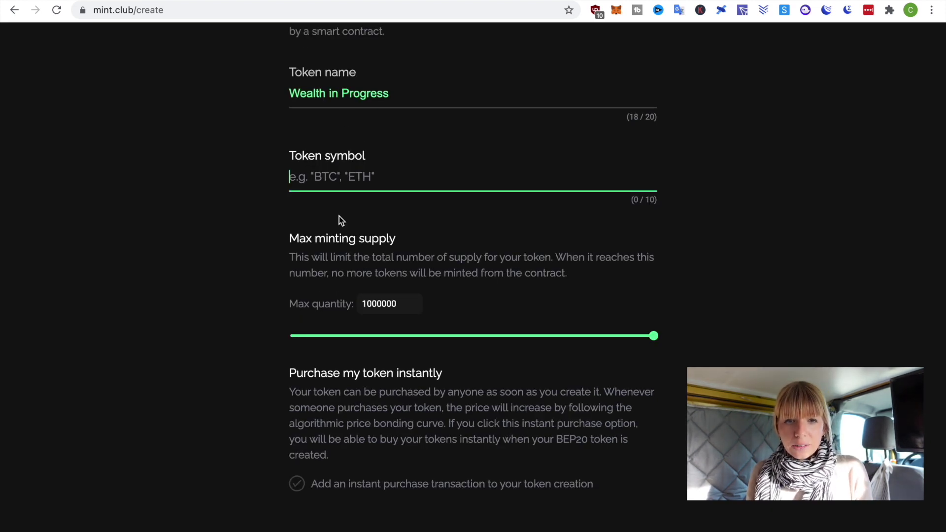
type("WEALTH")
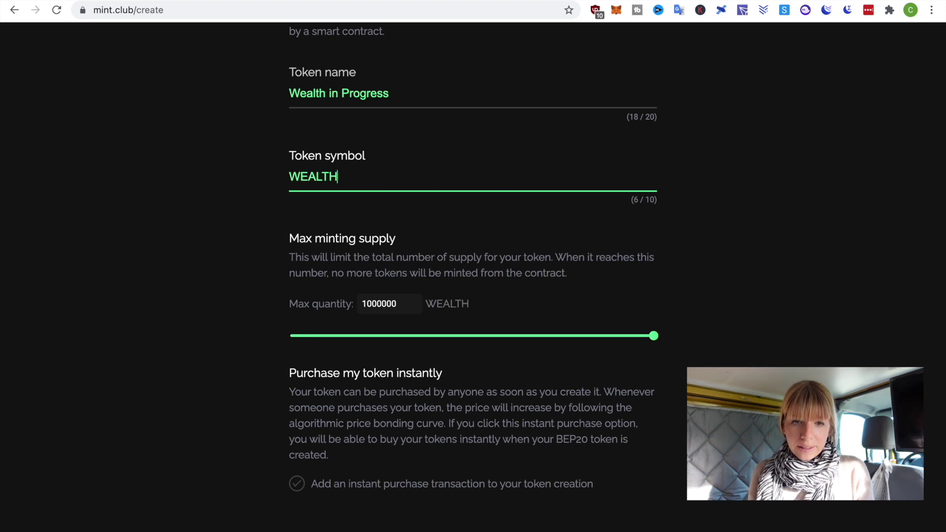
scroll(209, 174, "down", 3)
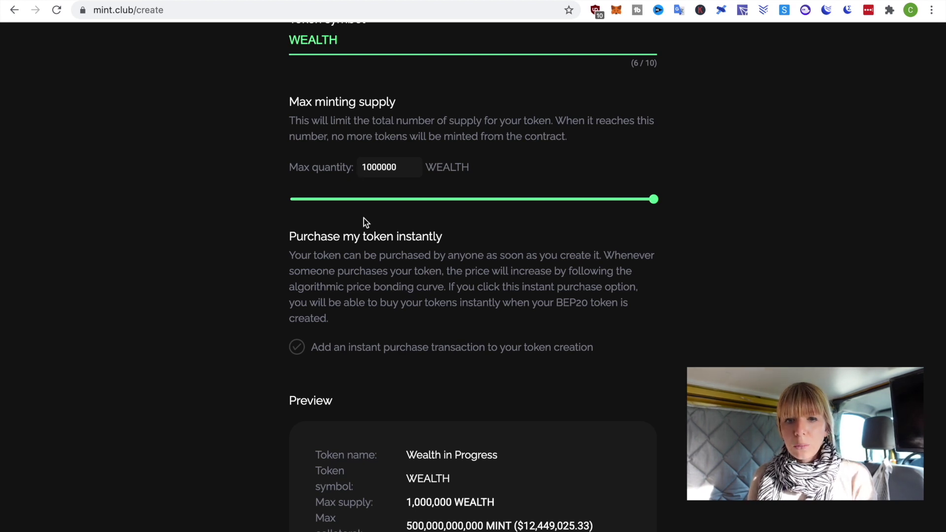
scroll(696, 295, "down", 1)
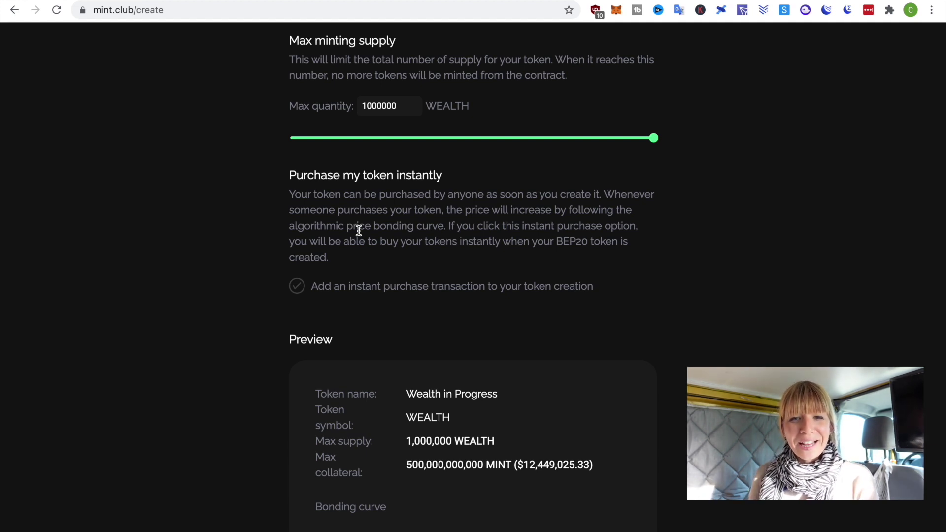
- Enable the instant purchase option and check the linear bonding curve in the preview
left_click(298, 287)
scroll(640, 318, "down", 2)
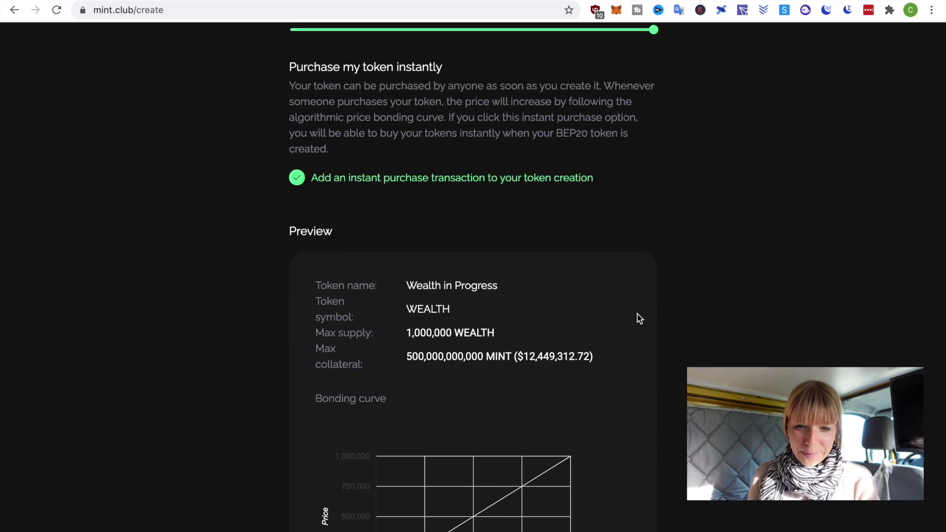
scroll(412, 304, "down", 2)
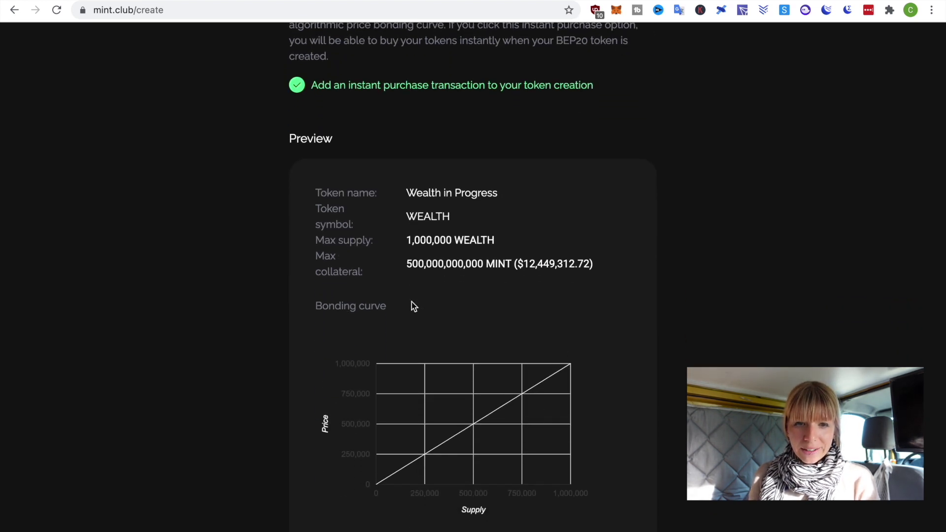
scroll(392, 195, "down", 1)
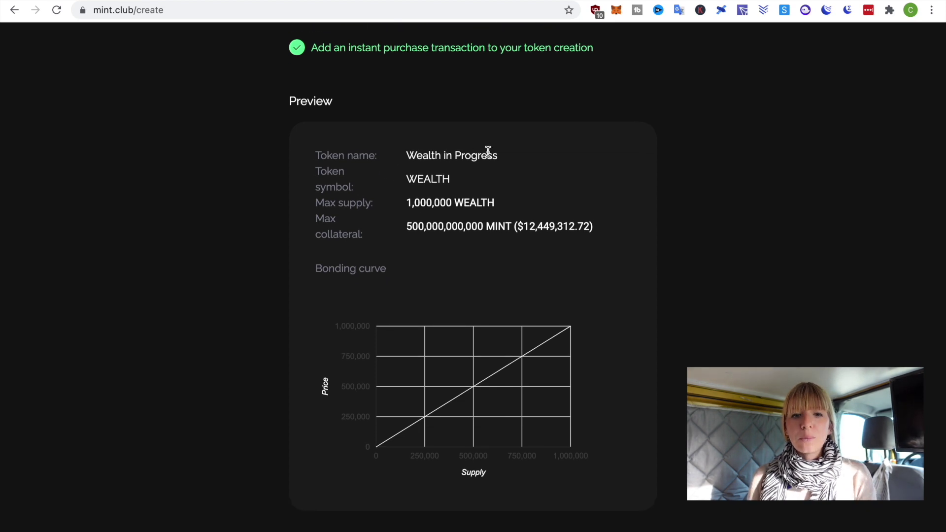
scroll(443, 177, "down", 1)
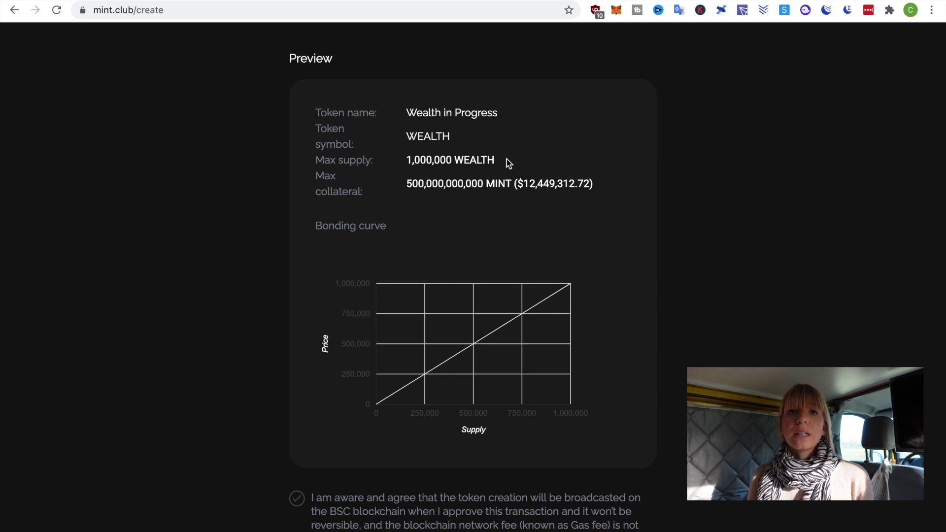
scroll(582, 343, "up", 1)
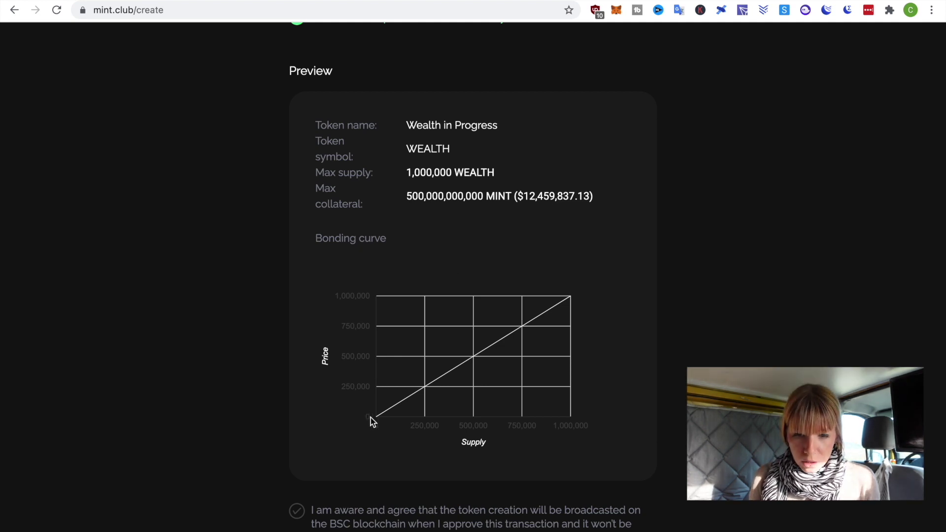
mouse_move(384, 418)
mouse_move(427, 386)
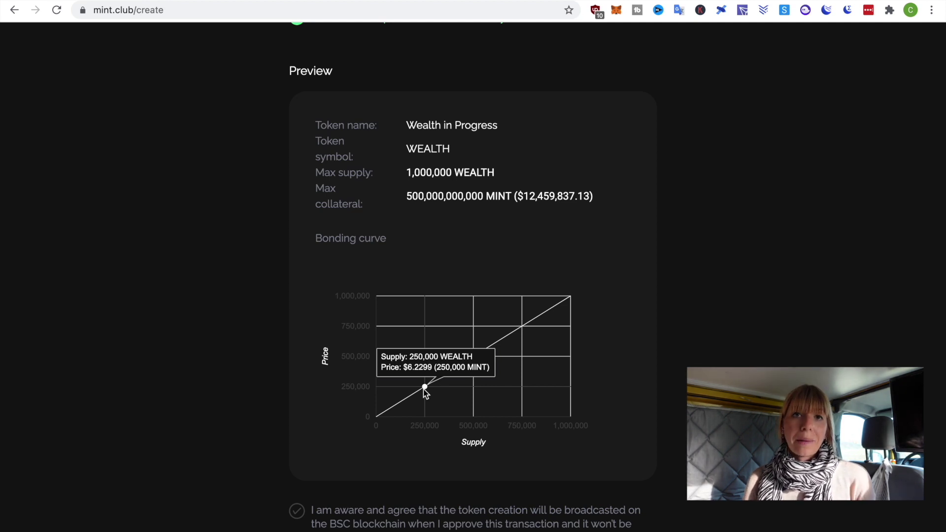
- Accept the irreversibility and BNB gas-fee agreements, then register Wealth in Progress
scroll(424, 390, "down", 5)
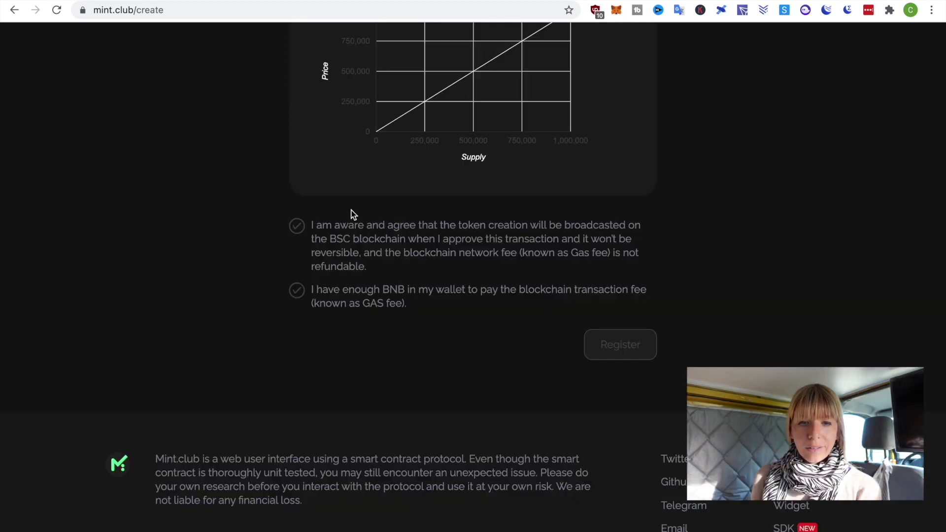
left_click(297, 227)
scroll(237, 280, "down", 1)
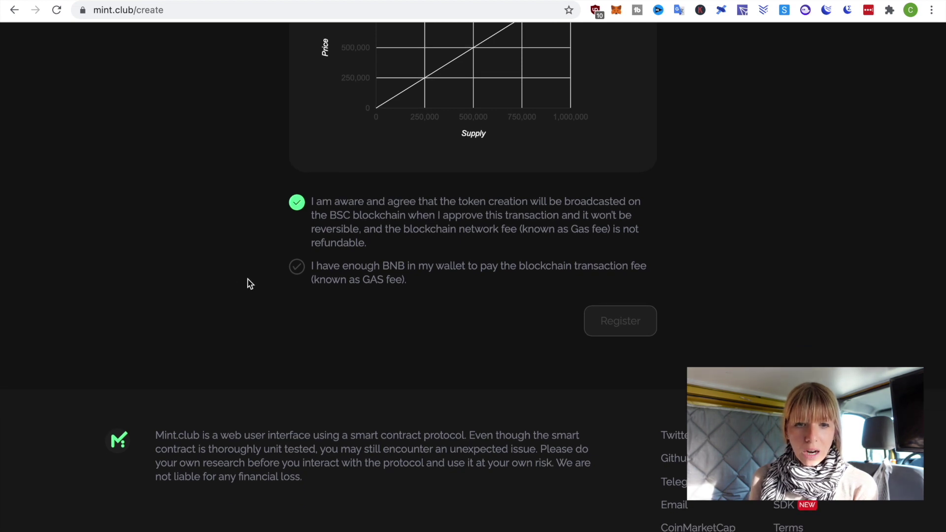
left_click(297, 270)
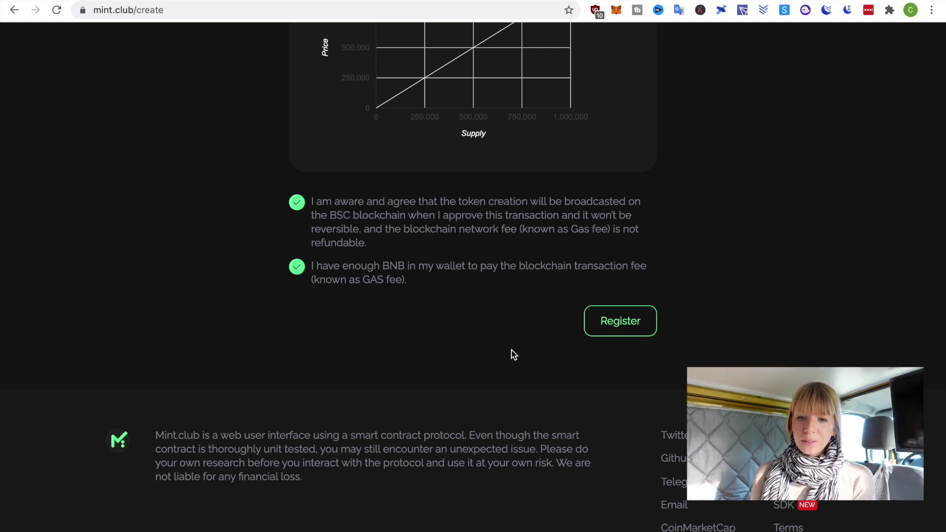
left_click(621, 332)
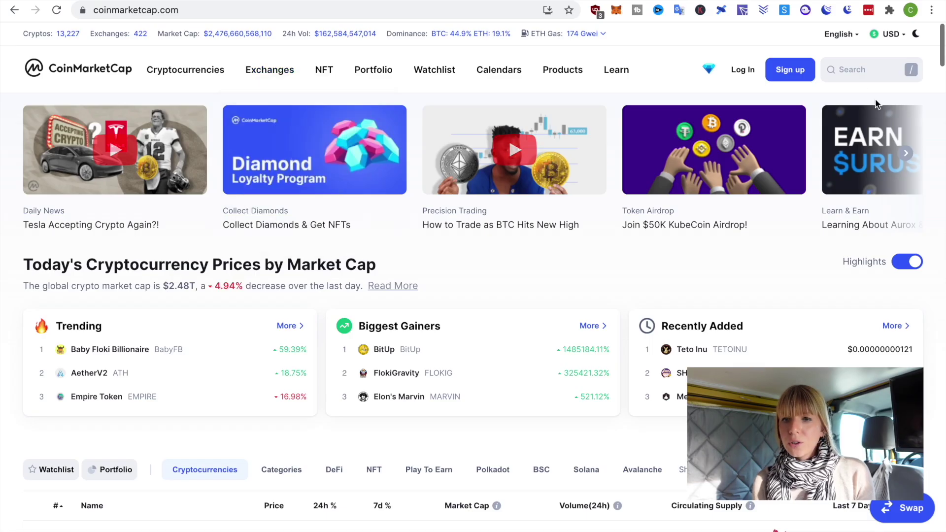
- Search CoinMarketCap for 'mint', open Mint Club, then its MINT/WBNB pair on PancakeSwap
left_click(868, 74)
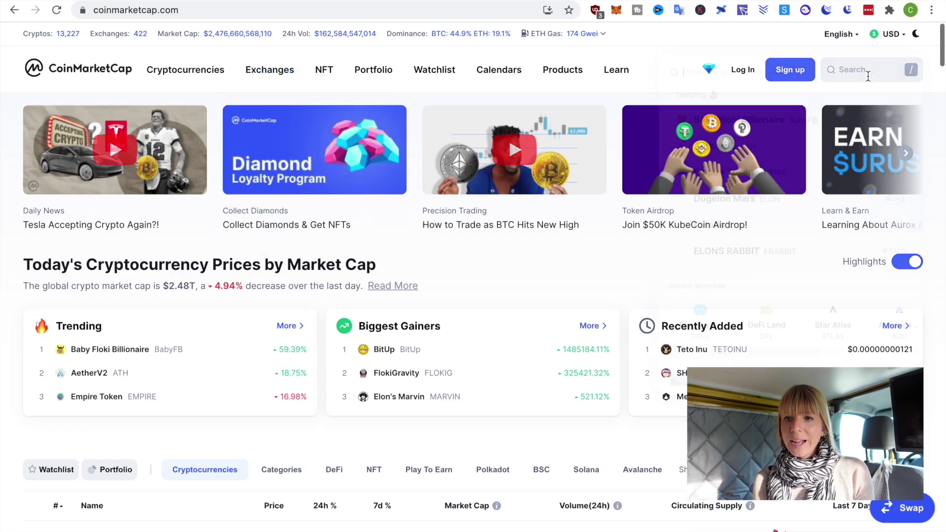
type("mint")
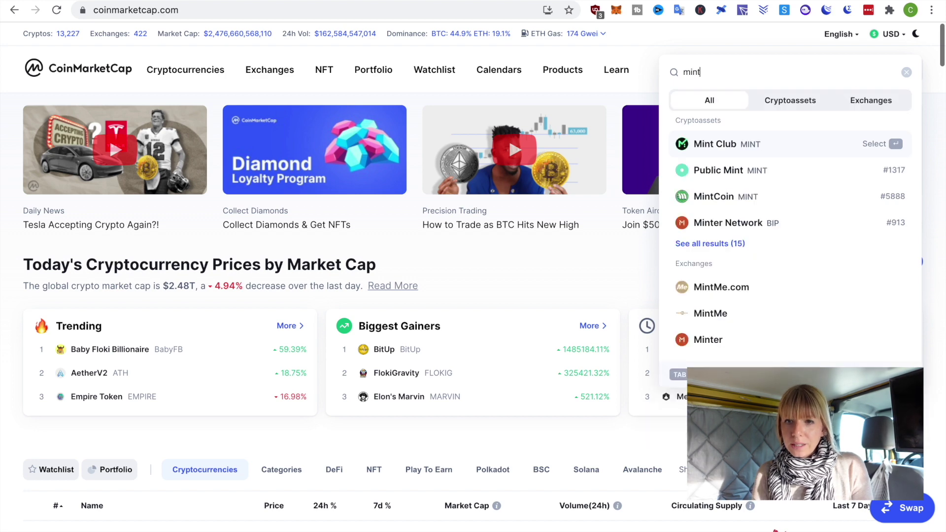
left_click(735, 143)
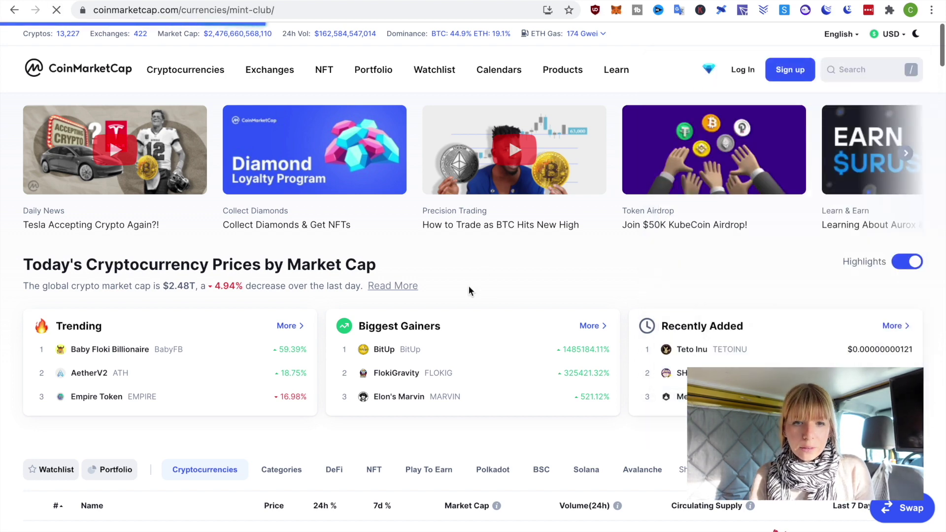
scroll(469, 286, "down", 10)
scroll(402, 518, "down", 20)
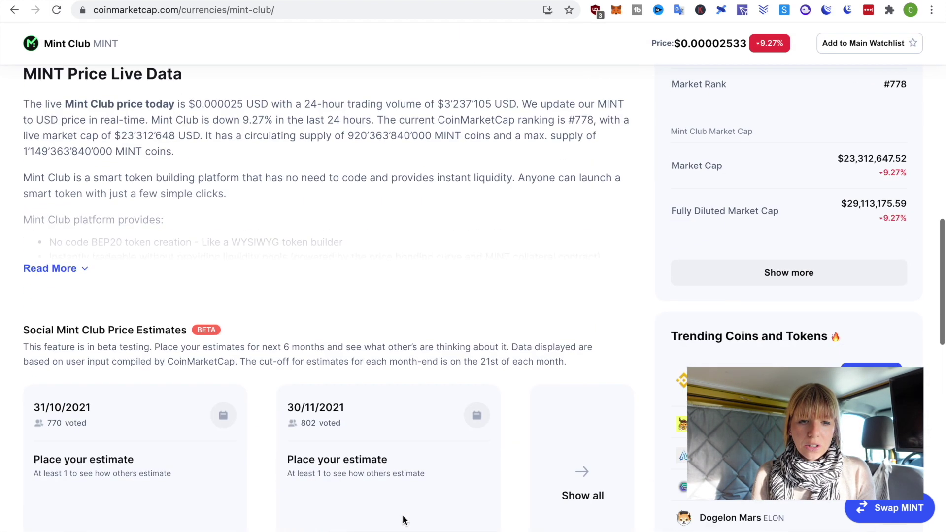
scroll(402, 520, "down", 2)
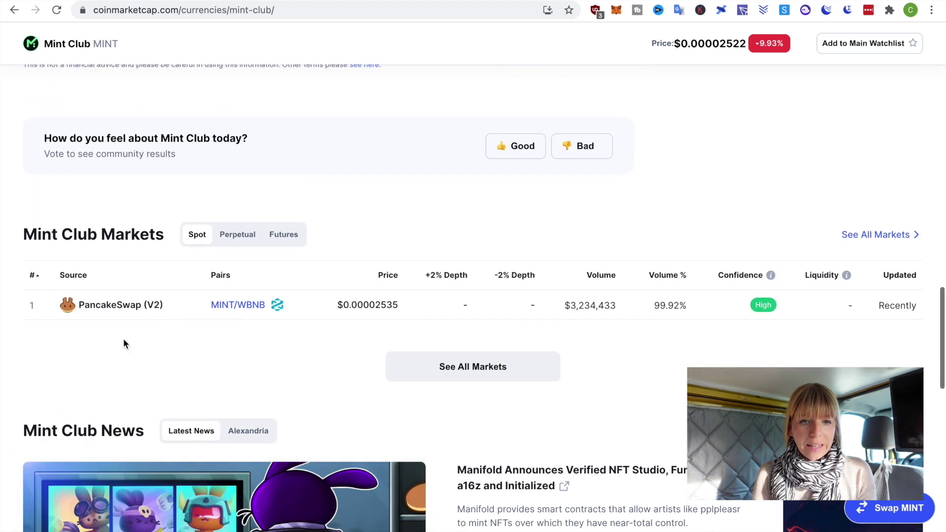
left_click(239, 306)
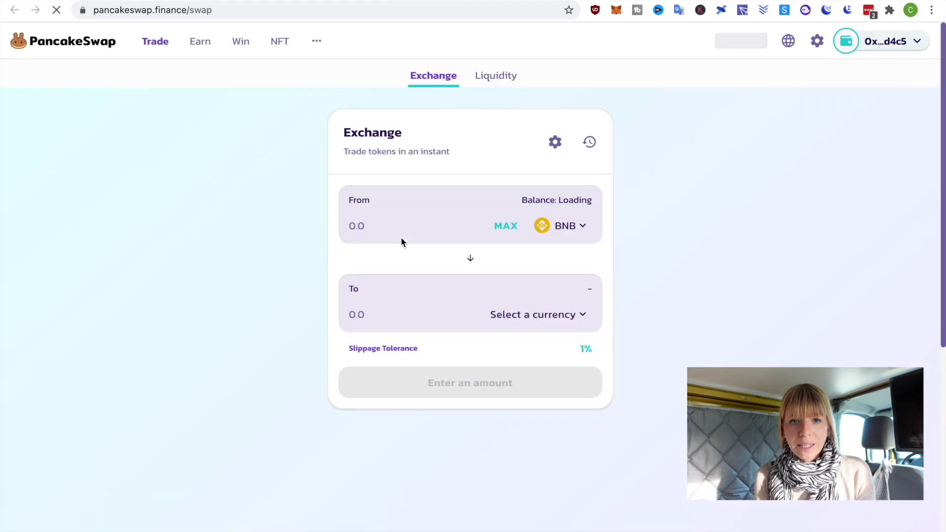
- Set MINT as the receive token by pasting its contract address from CoinMarketCap
left_click(546, 320)
type("mi")
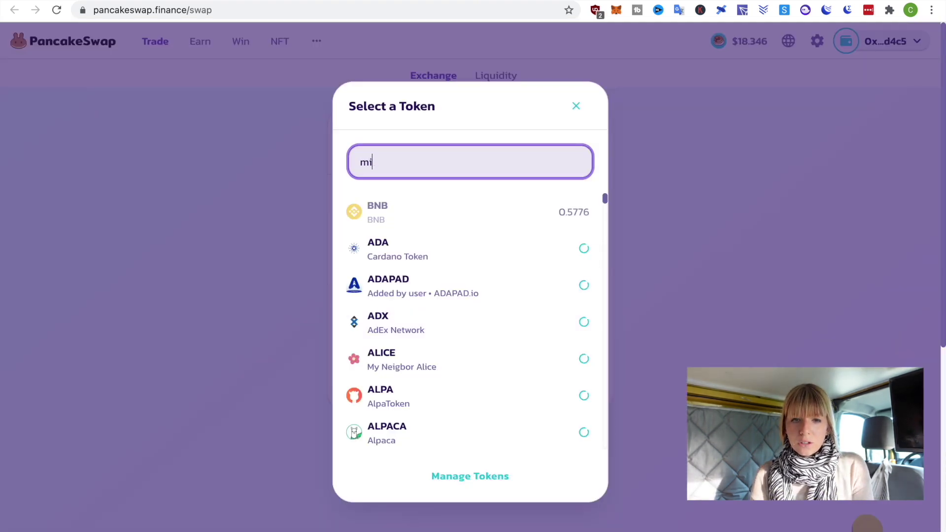
type("nt")
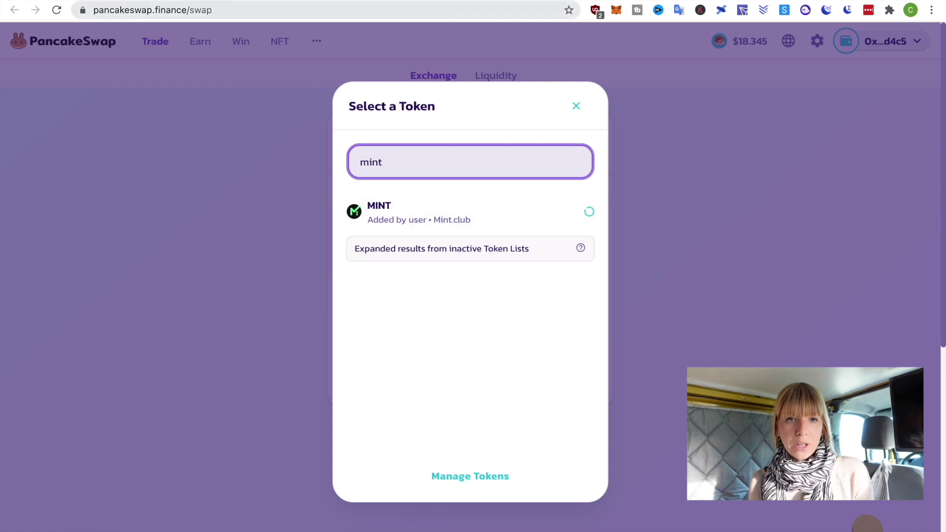
key("ctrl+Tab")
scroll(277, 271, "up", 20)
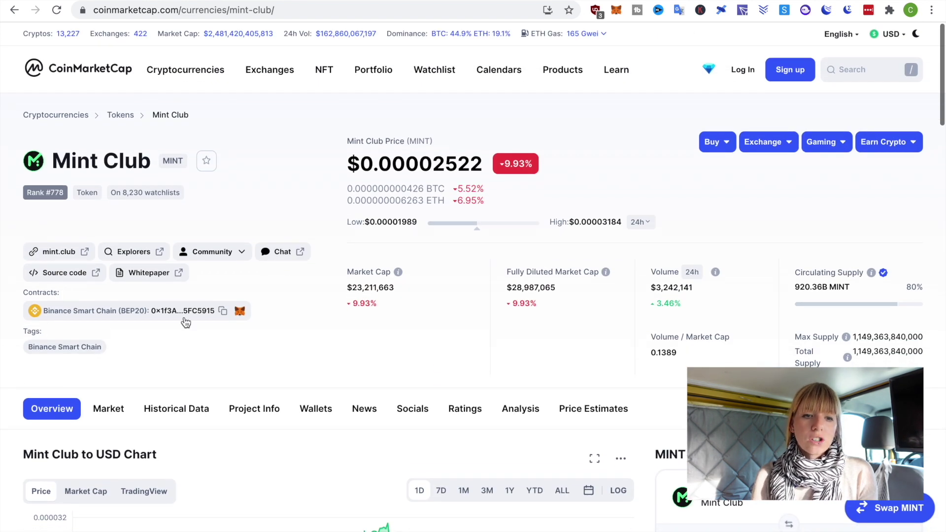
left_click(224, 313)
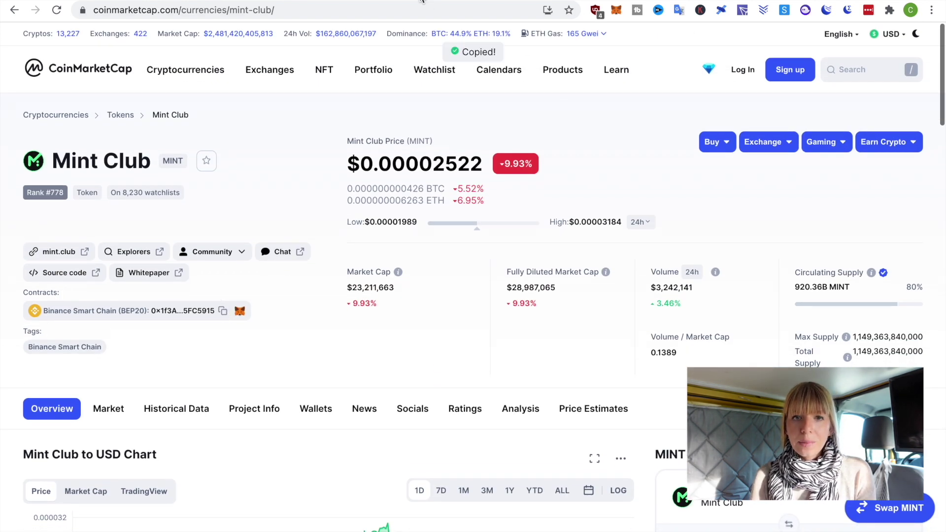
key("ctrl+shift+Tab")
key("super+a")
key("super+v")
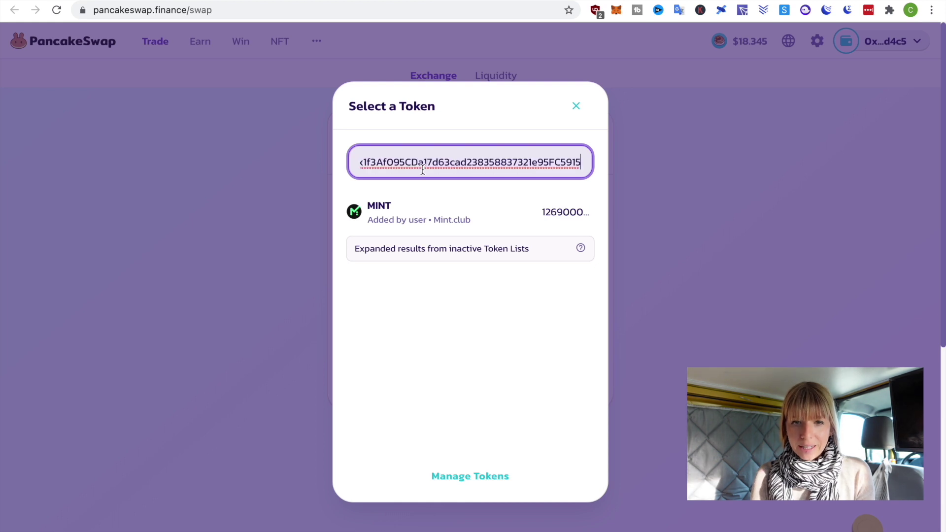
key("Return")
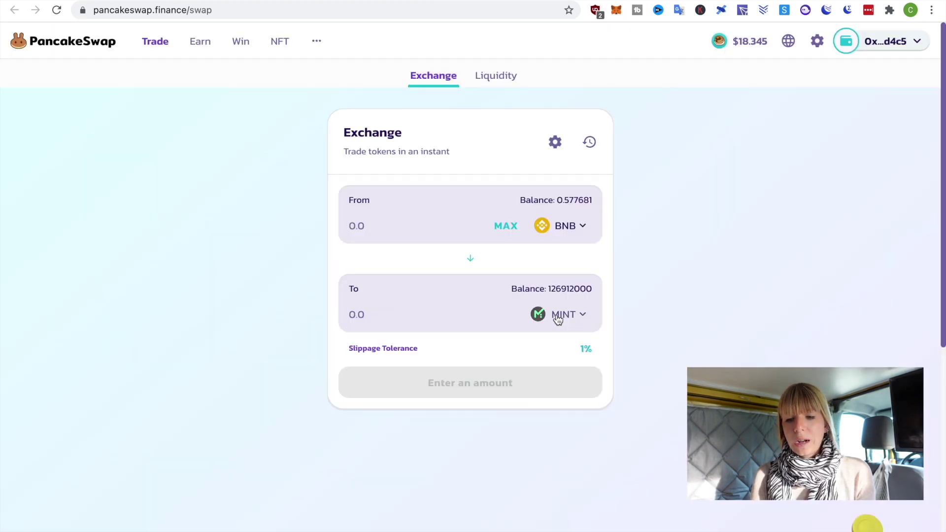
- Swap 0.07 BNB for about 1,267,630 MINT and confirm the transaction in MetaMask
left_click(387, 231)
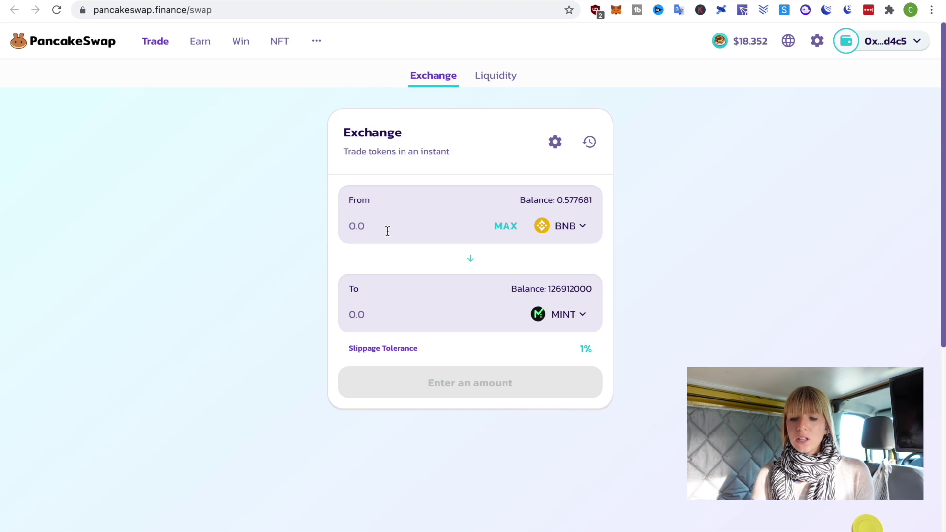
type("0")
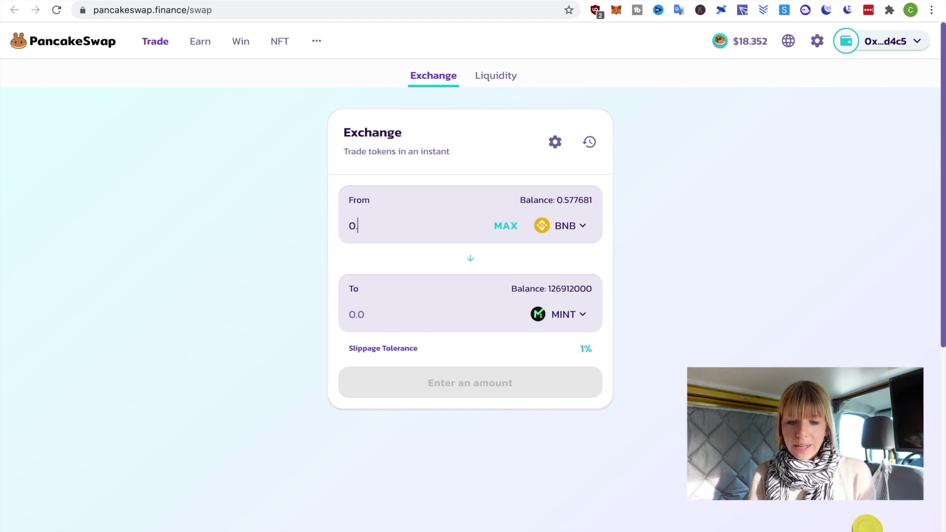
type(".07")
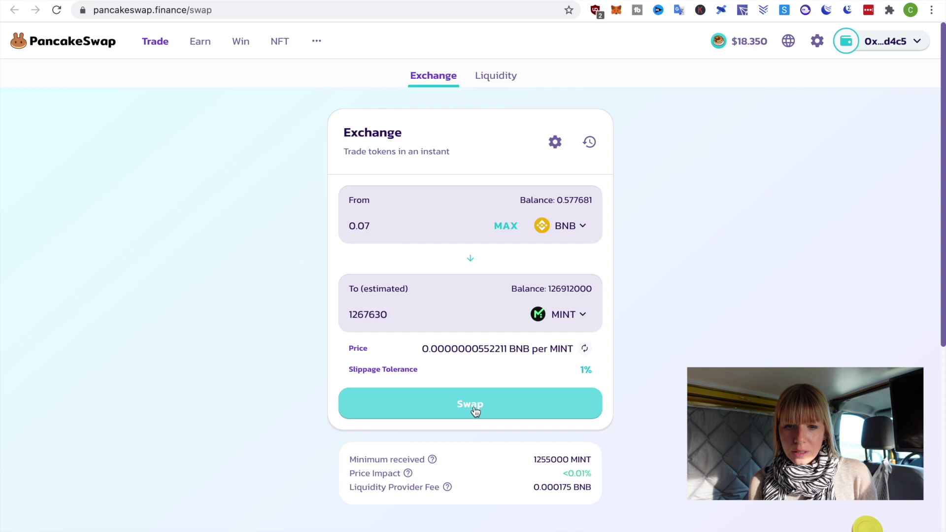
left_click(492, 404)
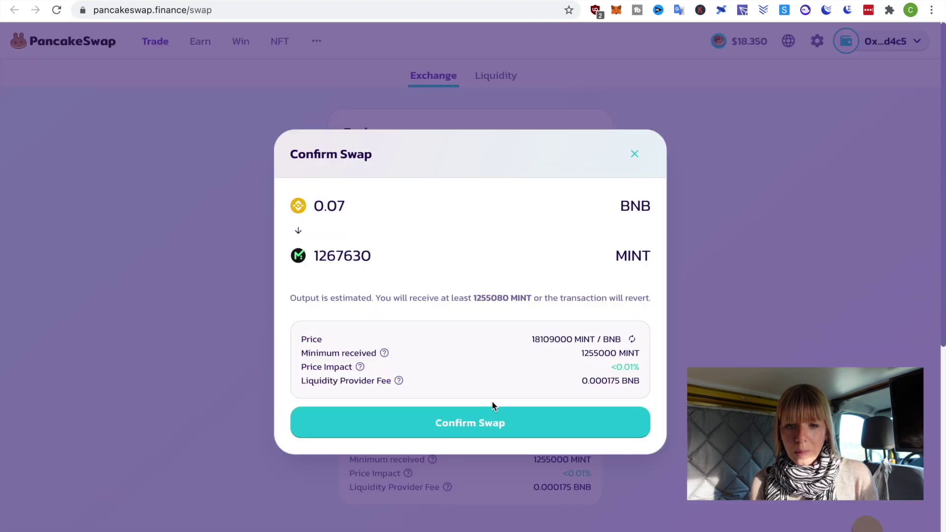
left_click(481, 440)
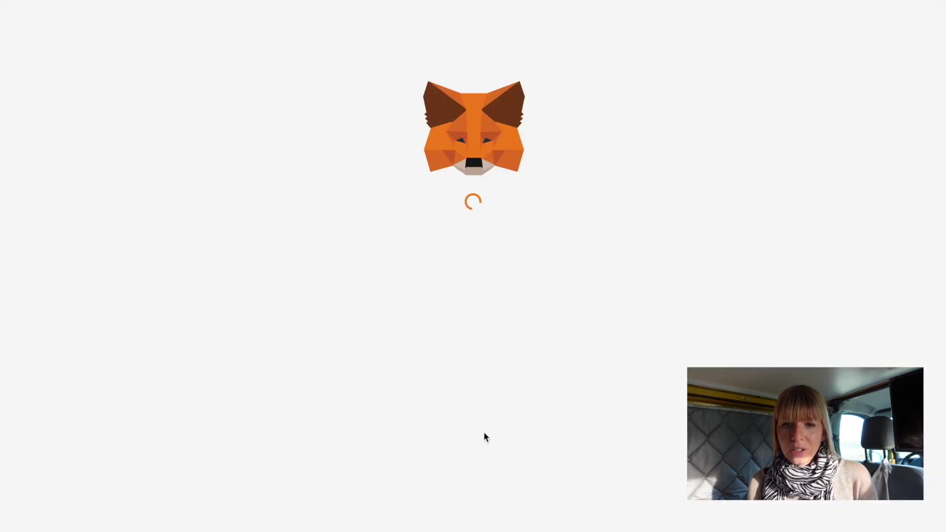
left_click(559, 432)
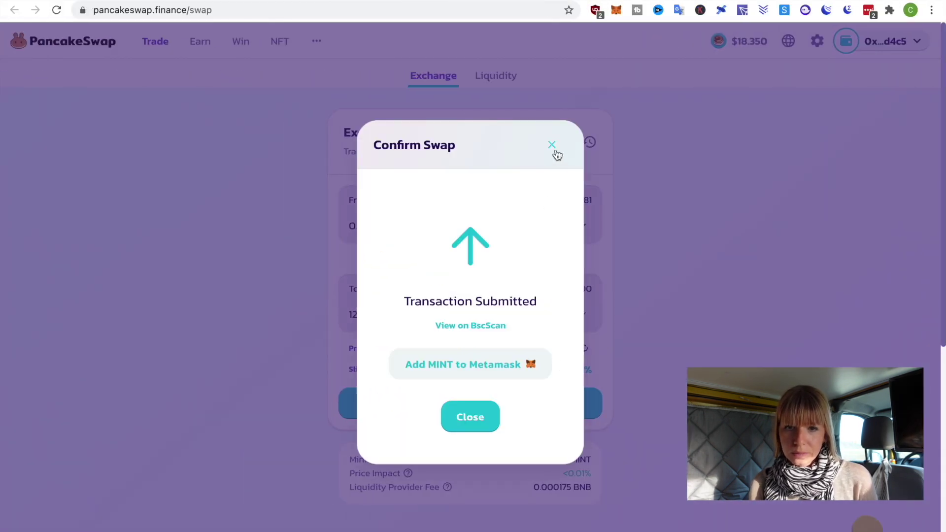
left_click(553, 147)
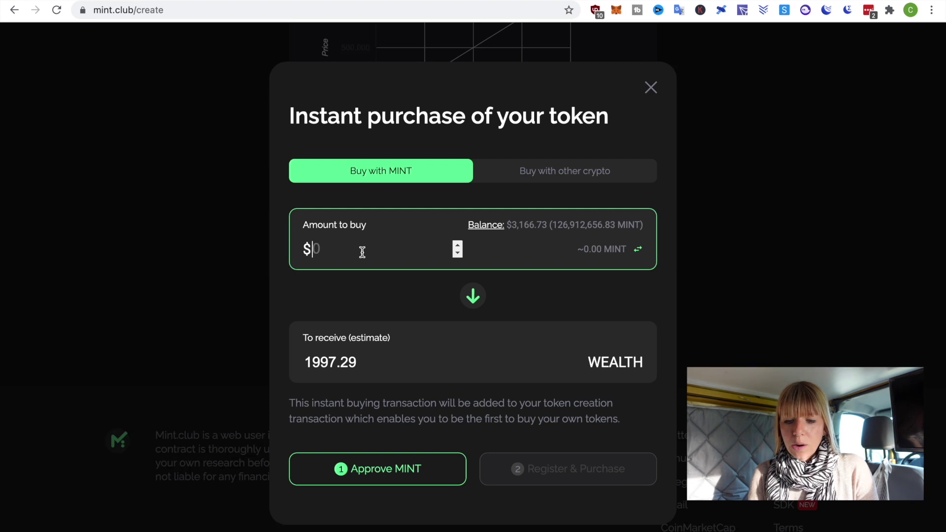
- Enter $50 as the amount to buy, about 2,006,606.60 MINT for 1997.29 WEALTH
type("50")
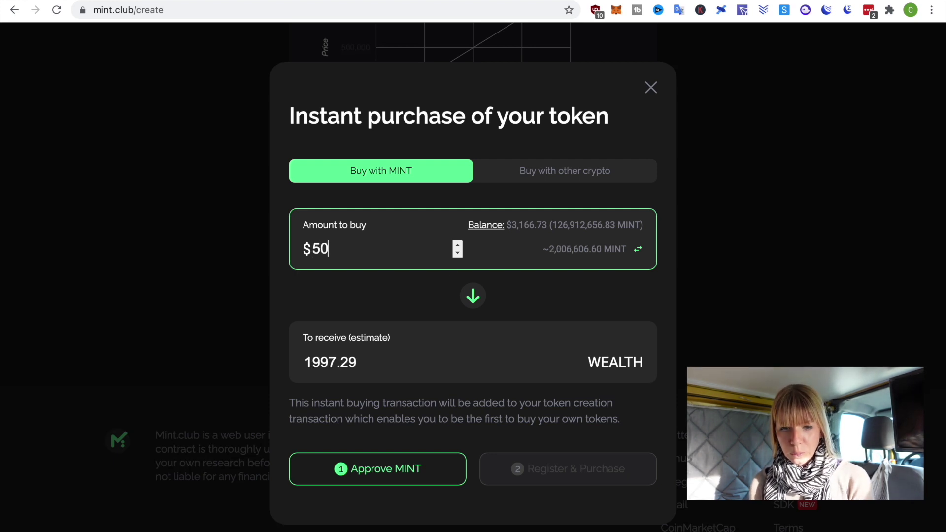
scroll(710, 348, "down", 1)
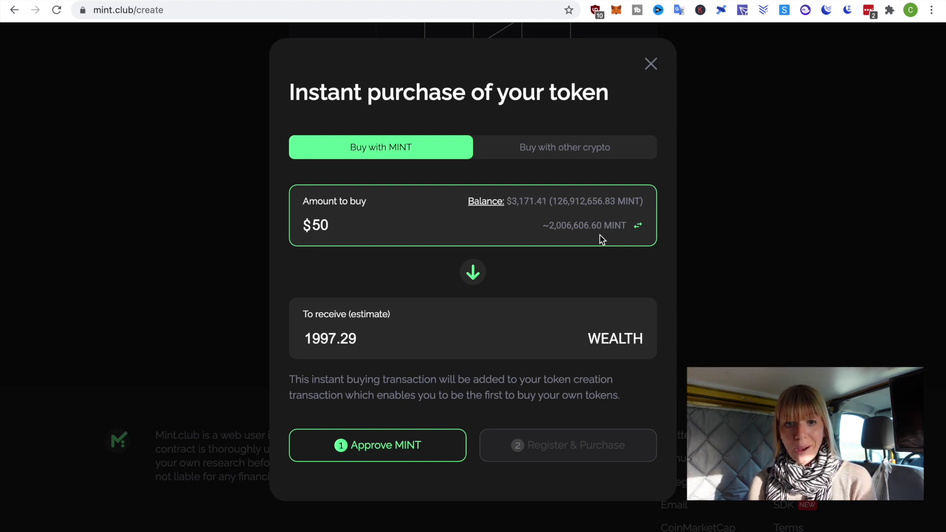
scroll(364, 313, "down", 1)
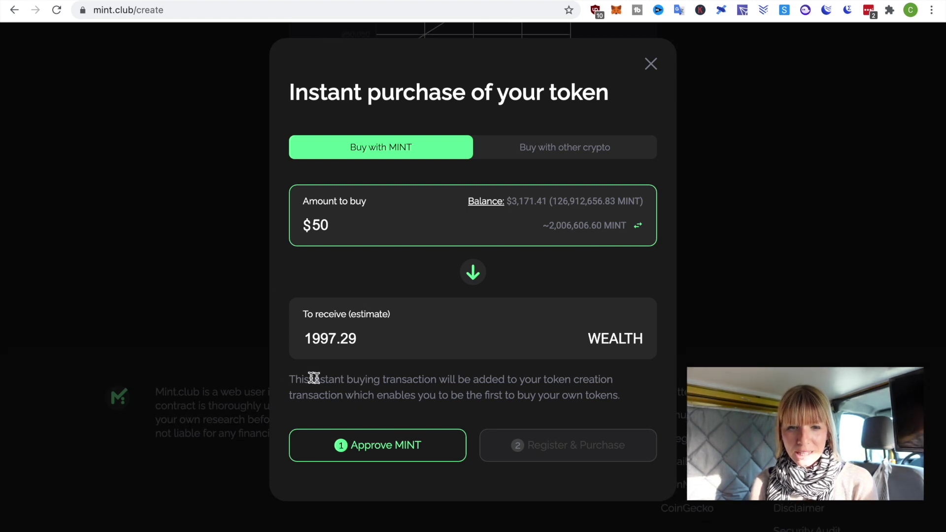
- Approve Mint Club to spend MINT in MetaMask and try Register & Purchase
left_click(386, 453)
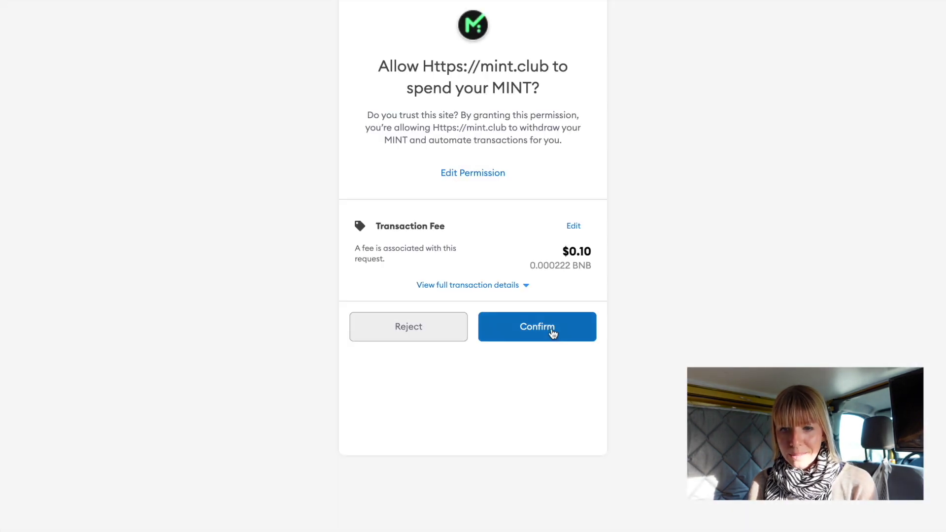
left_click(551, 329)
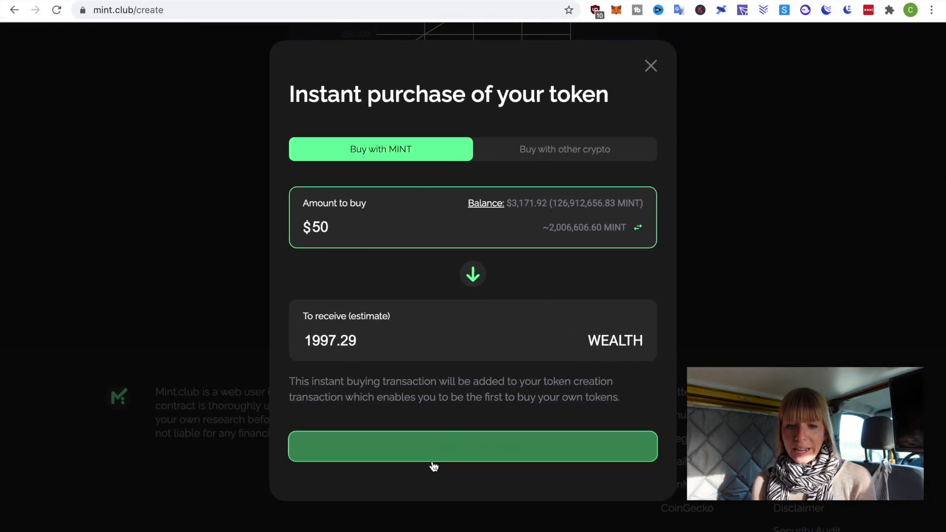
left_click(466, 449)
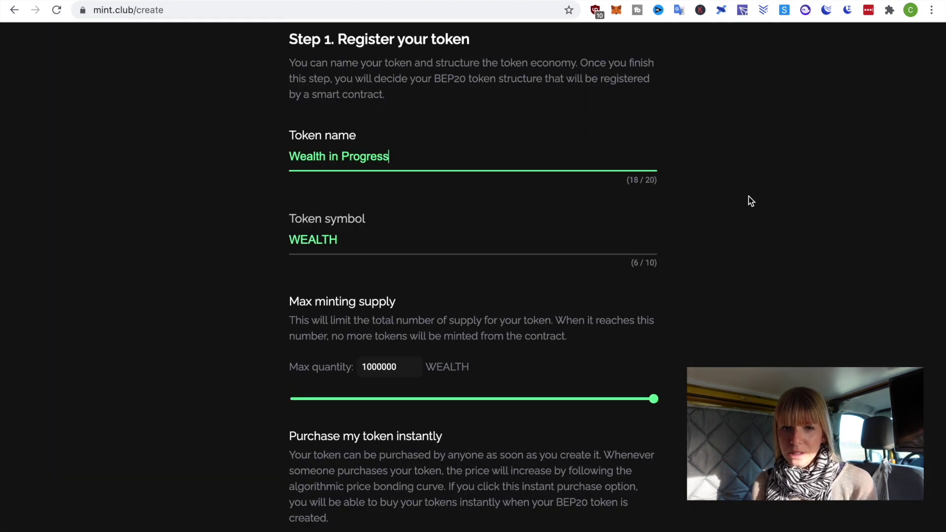
- Replace the taken token symbol WEALTH with WIP
double_click(321, 239)
type("WIP")
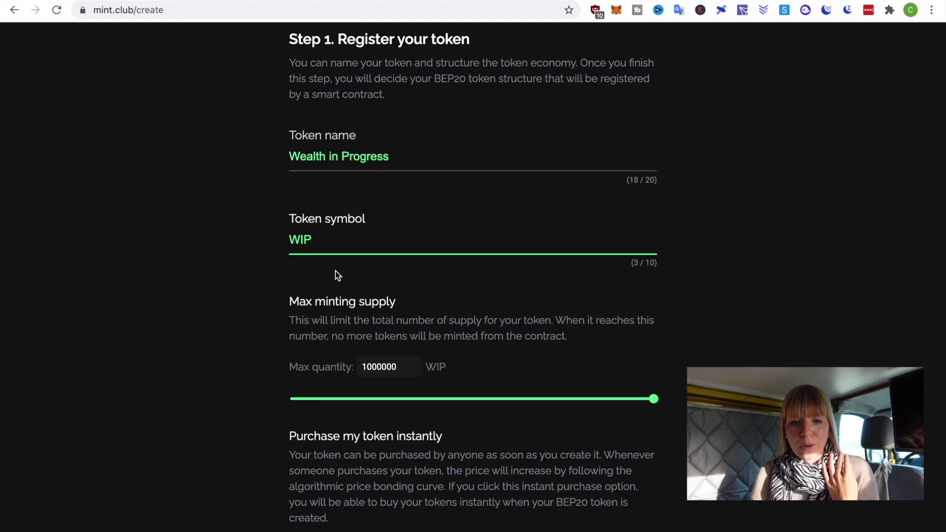
scroll(334, 274, "down", 12)
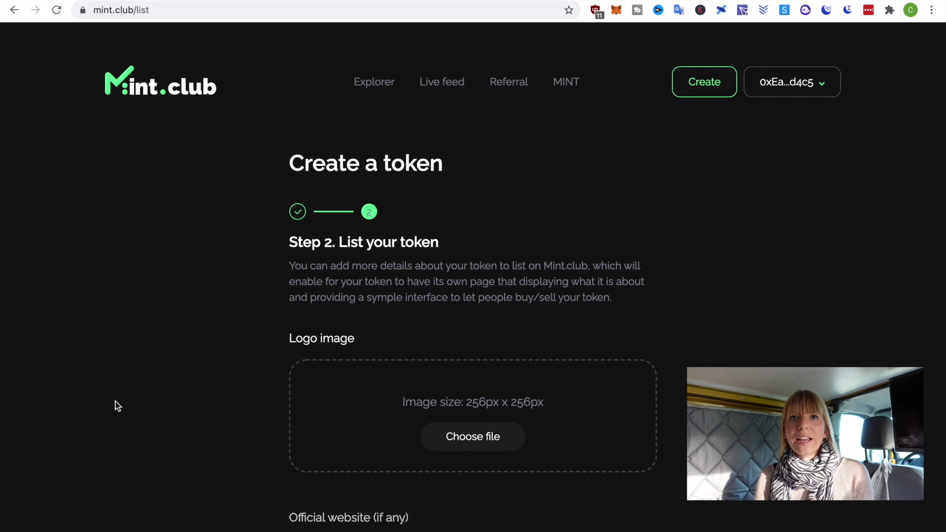
- Paste the prepared text into the WIP token description field
scroll(115, 401, "down", 3)
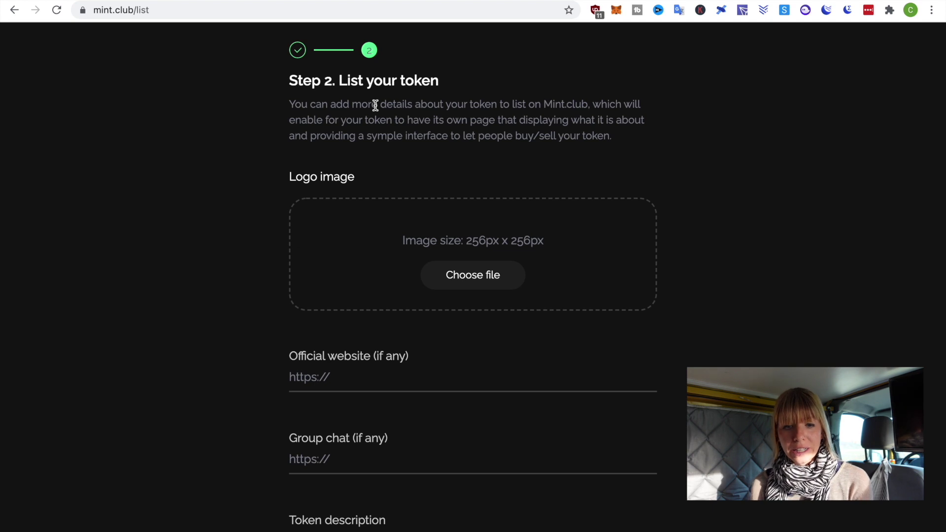
scroll(222, 362, "down", 2)
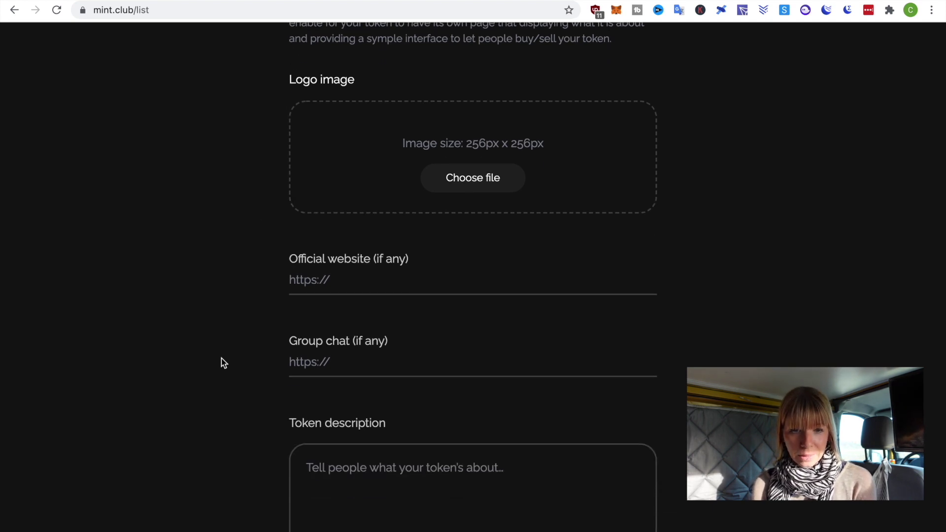
scroll(221, 362, "up", 2)
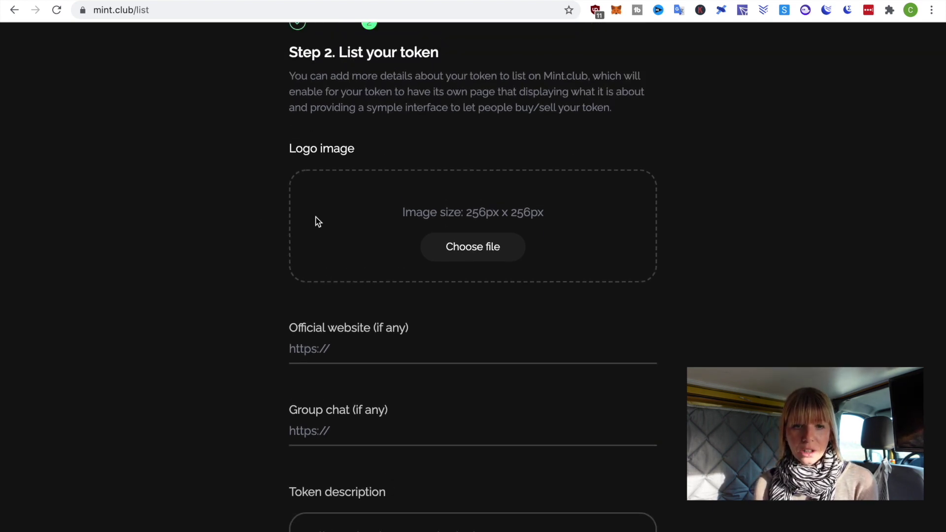
scroll(257, 353, "down", 5)
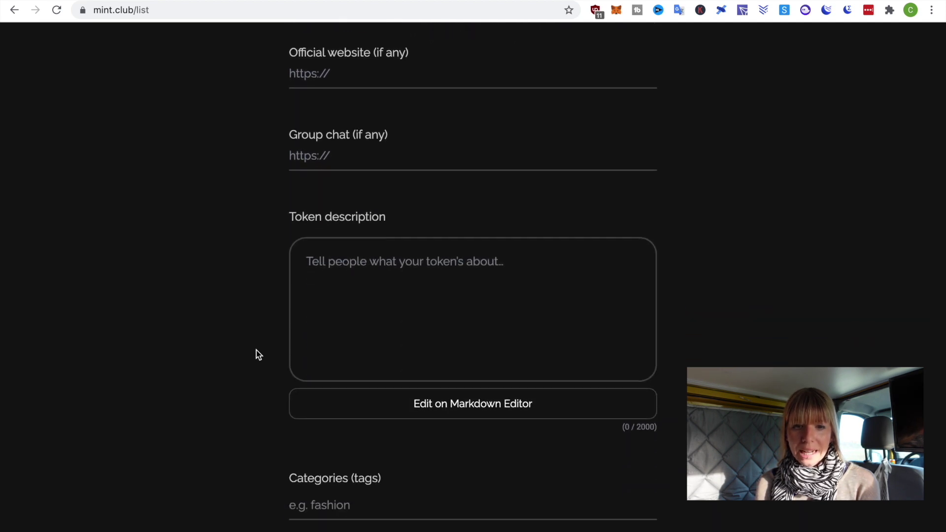
scroll(257, 350, "down", 1)
scroll(257, 351, "up", 1)
scroll(256, 351, "down", 2)
scroll(256, 351, "up", 4)
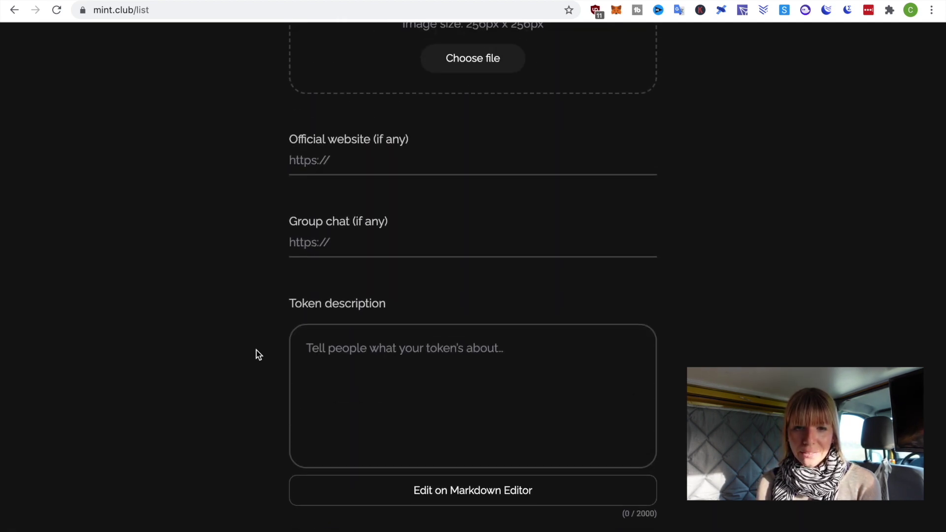
scroll(257, 353, "up", 4)
scroll(257, 355, "down", 5)
left_click(447, 308)
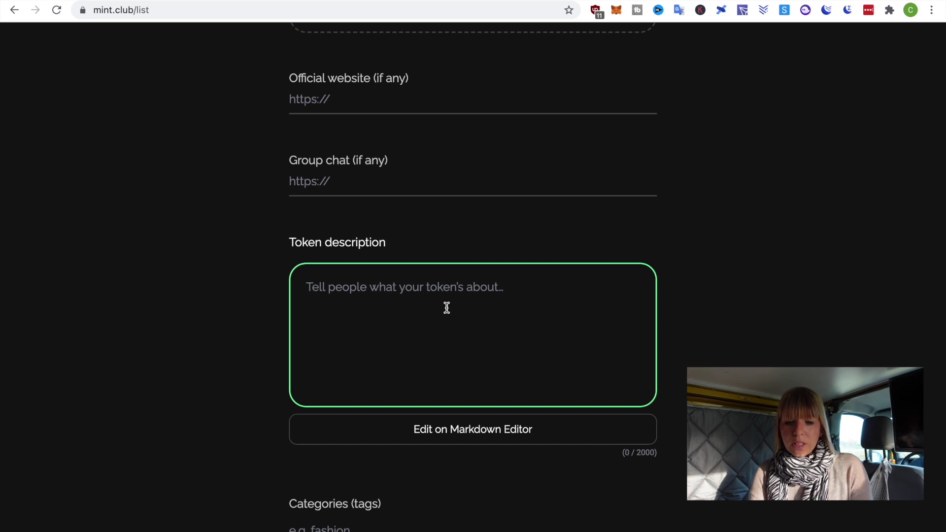
key("ctrl+v")
scroll(434, 237, "up", 2)
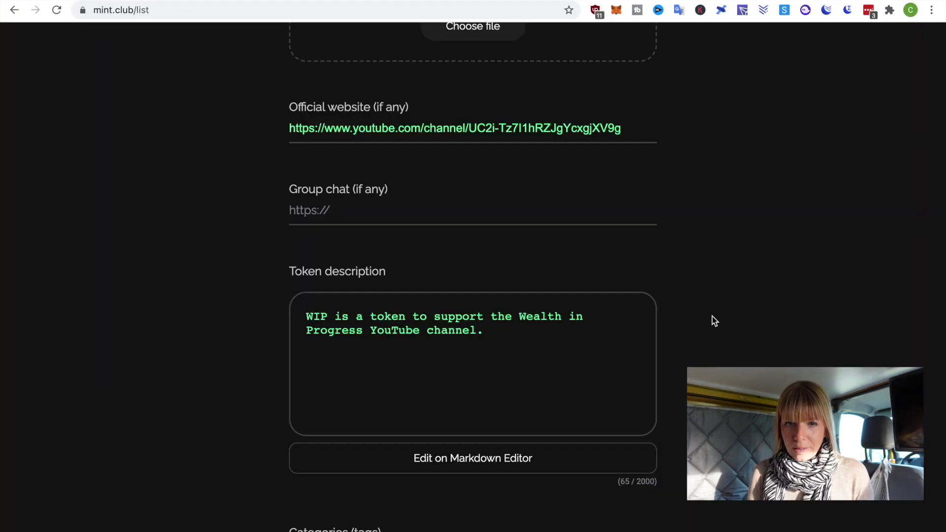
- Publish the listing, replacing the invalid group chat entry with the YouTube channel link
scroll(714, 320, "down", 3)
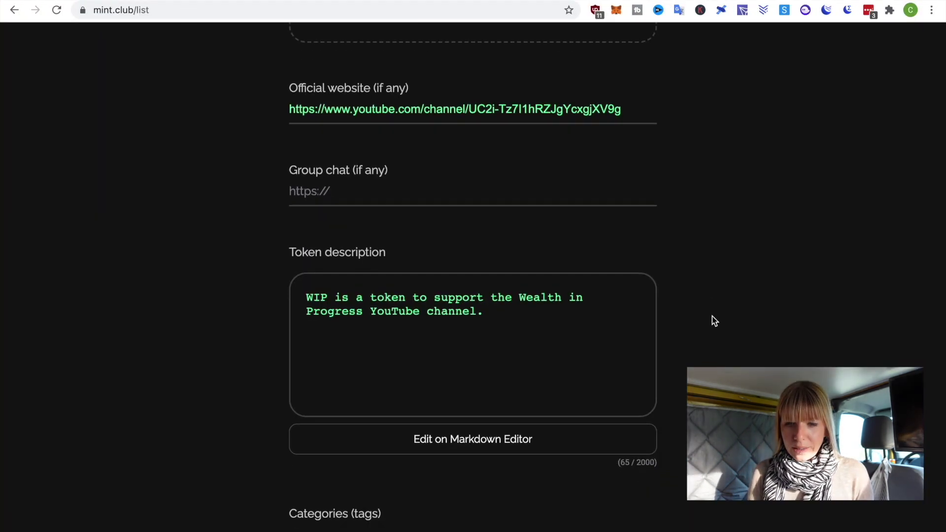
scroll(637, 430, "down", 3)
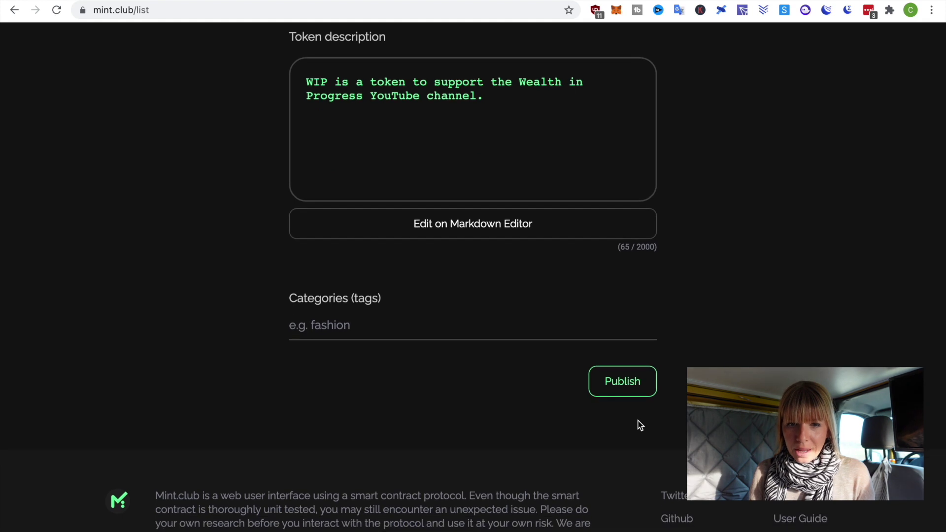
scroll(727, 254, "up", 5)
scroll(728, 254, "down", 6)
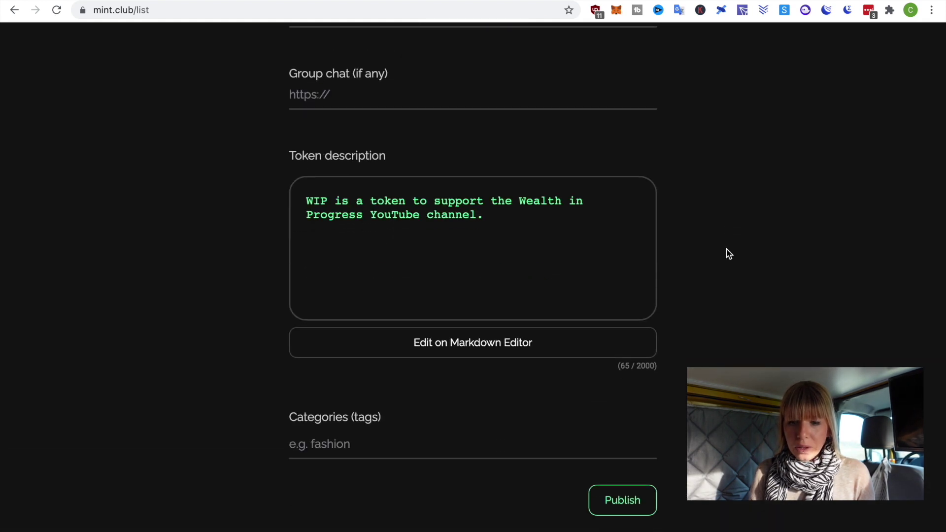
left_click(625, 358)
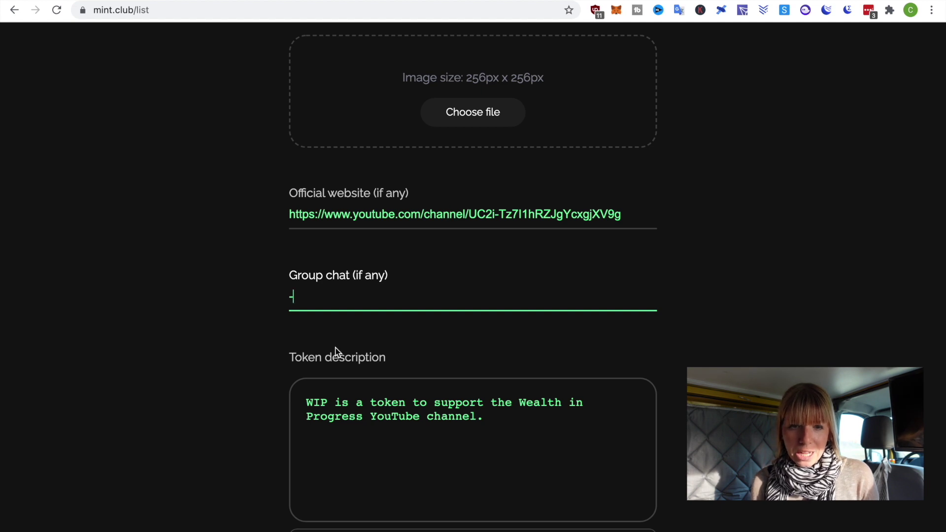
scroll(718, 343, "down", 3)
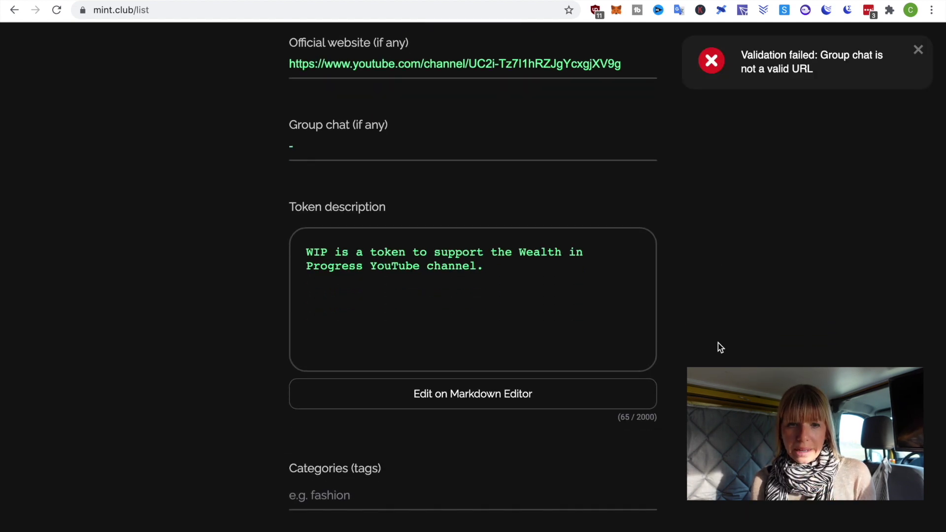
scroll(718, 343, "up", 4)
key("BackSpace")
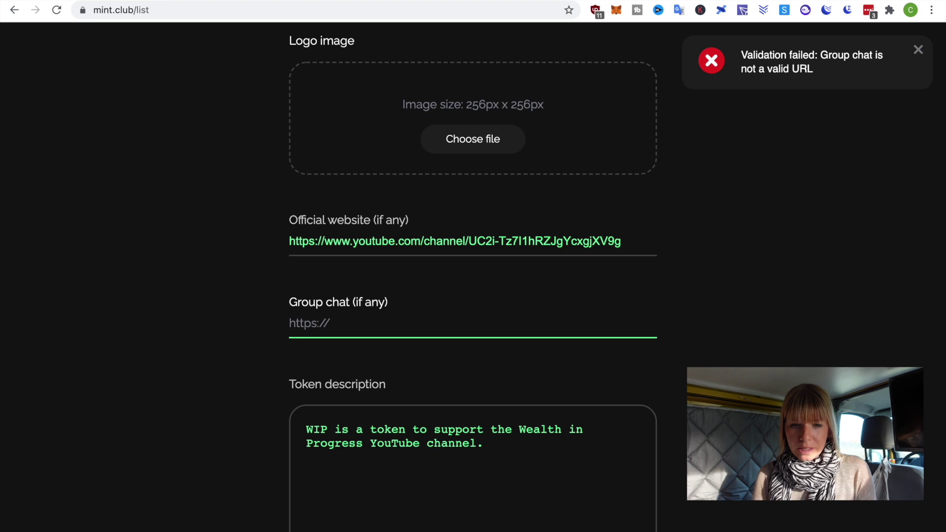
type("https://www.youtube.com/channel/UC2i-Tz7I1hRZJgYcxgjXV9g")
scroll(591, 374, "down", 2)
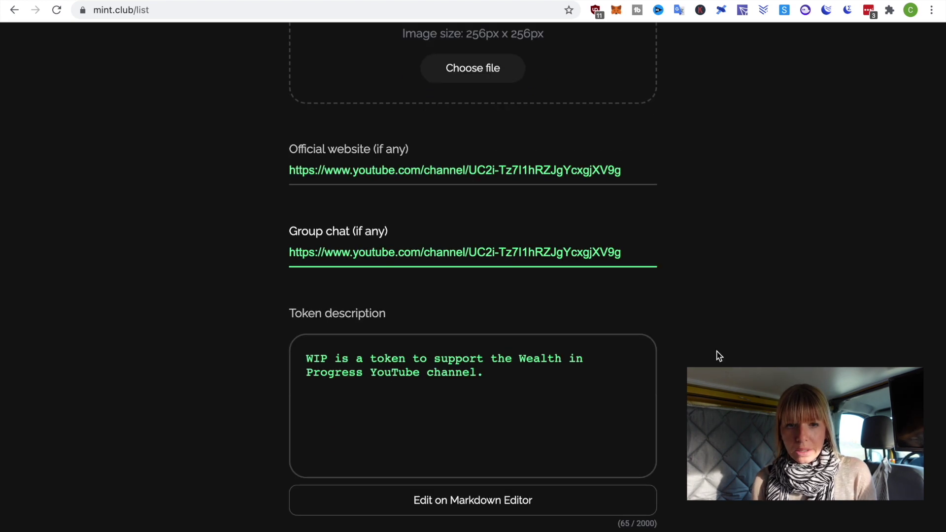
scroll(718, 355, "down", 3)
- Publish the WIP listing and review its page: 1,997.156699 supply, 2.0M MINT collateral
left_click(633, 516)
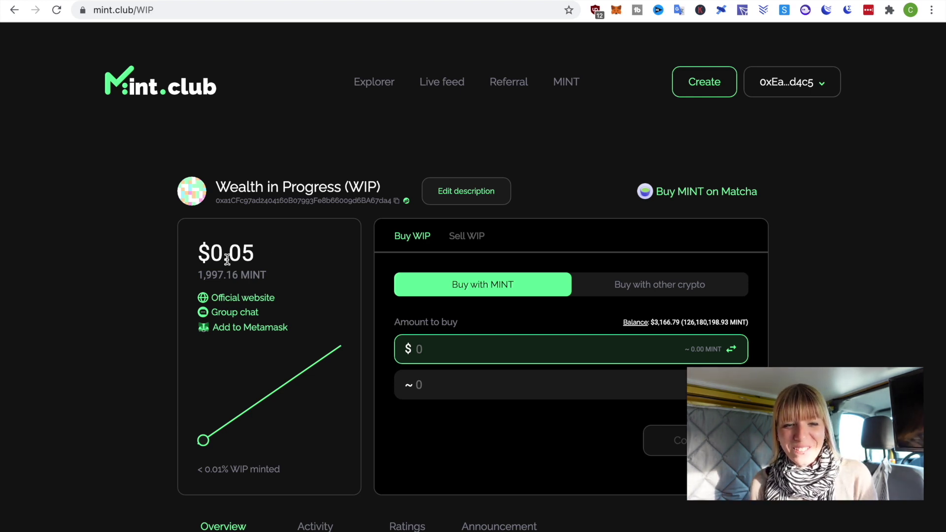
scroll(138, 393, "down", 2)
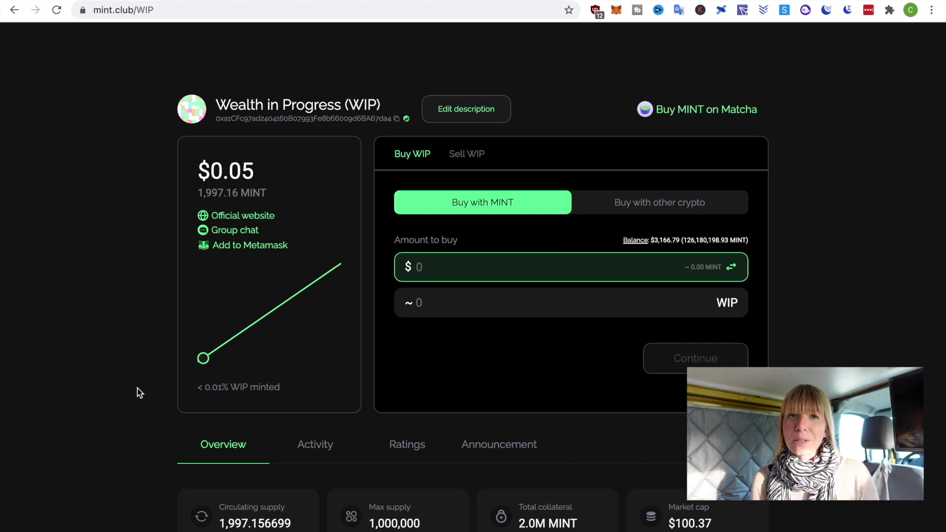
scroll(139, 393, "down", 1)
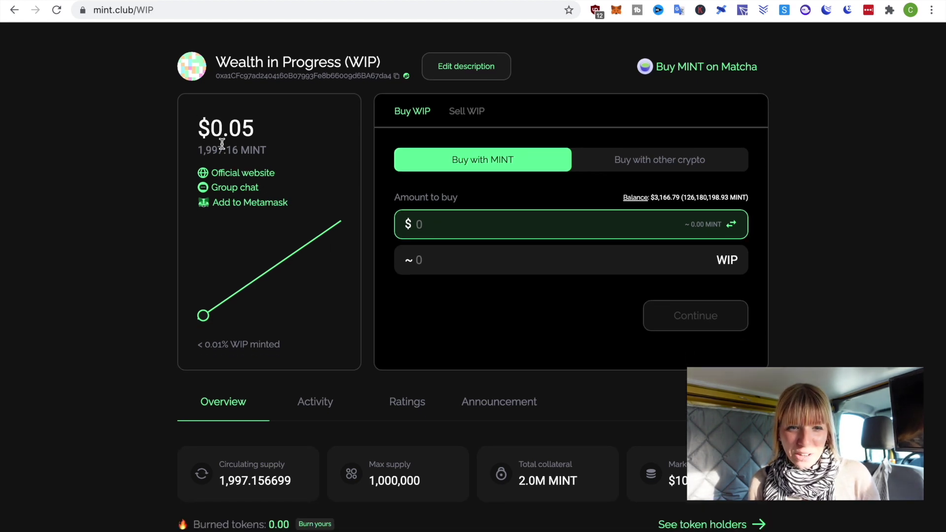
left_click(229, 174)
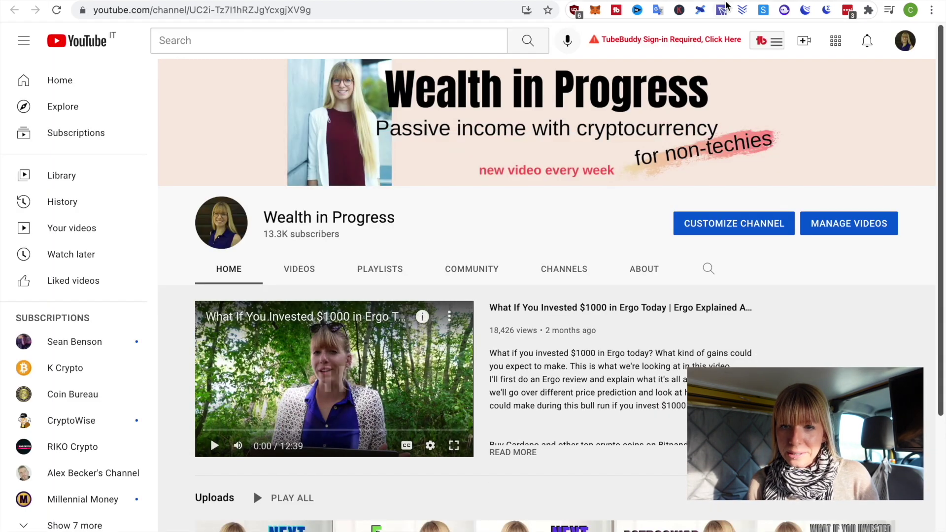
key("ctrl+w")
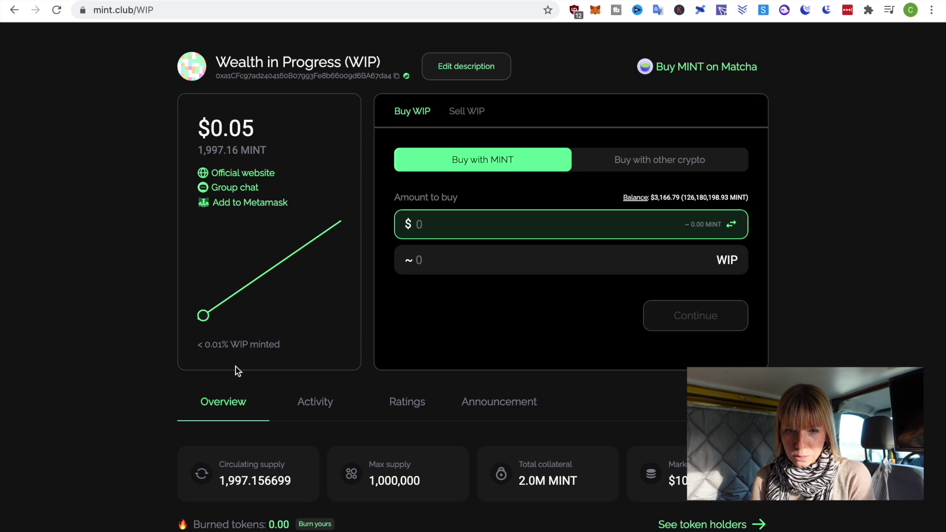
- Enter $10 in the Buy with MINT amount field, quoting about 189.882658 WIP
scroll(674, 267, "up", 2)
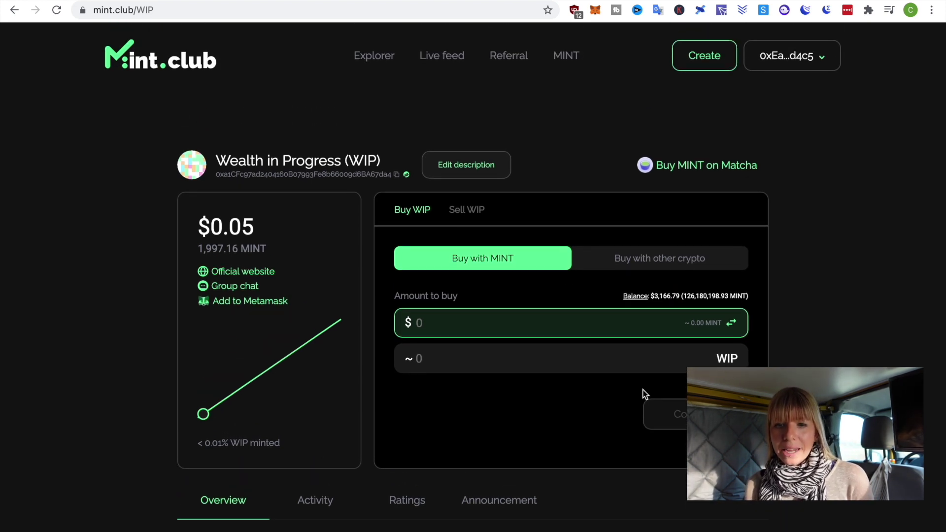
scroll(644, 310, "down", 1)
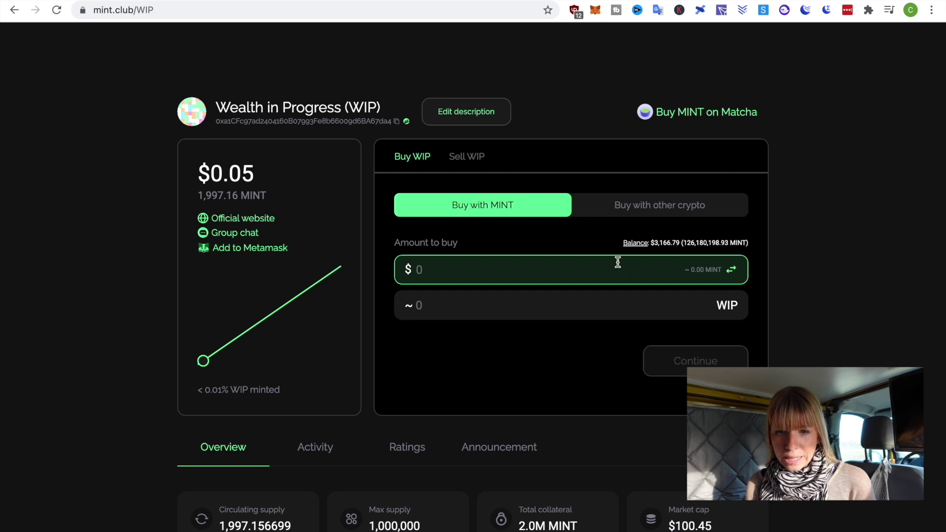
left_click(602, 264)
type("10")
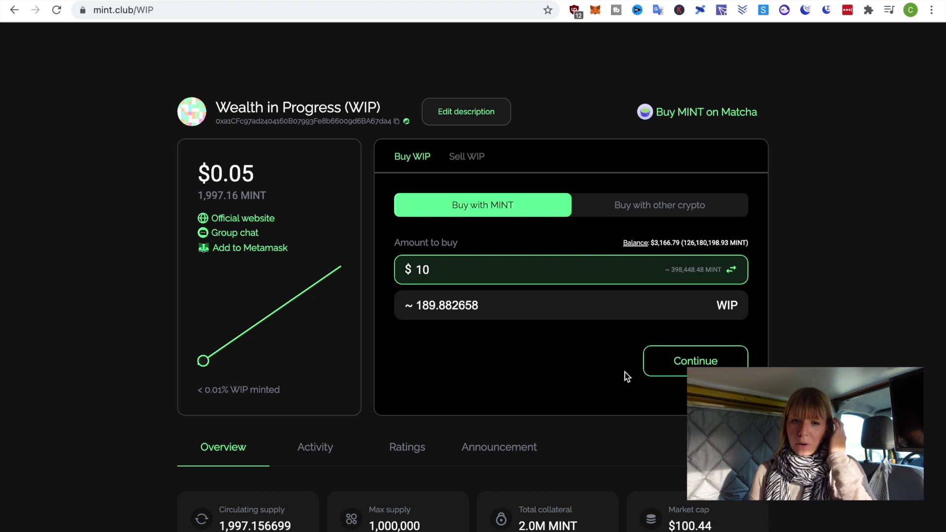
scroll(547, 214, "down", 6)
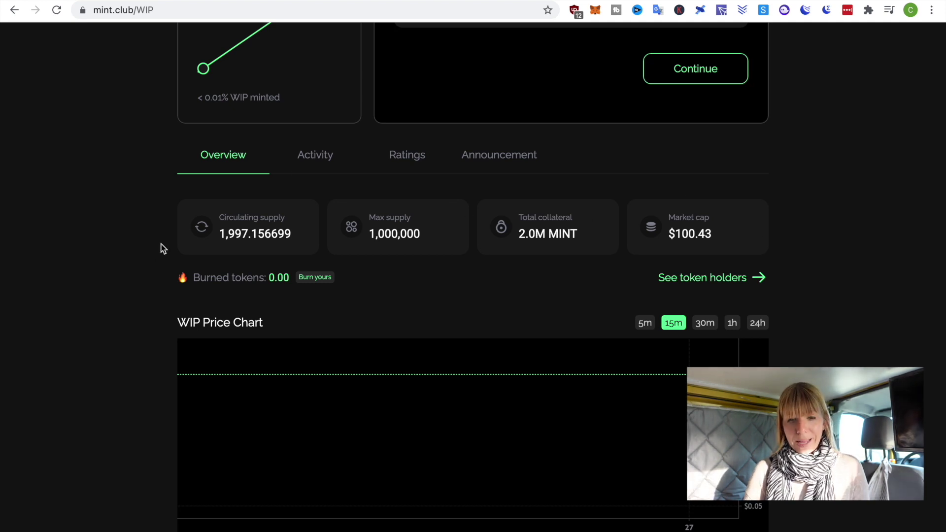
scroll(633, 113, "up", 8)
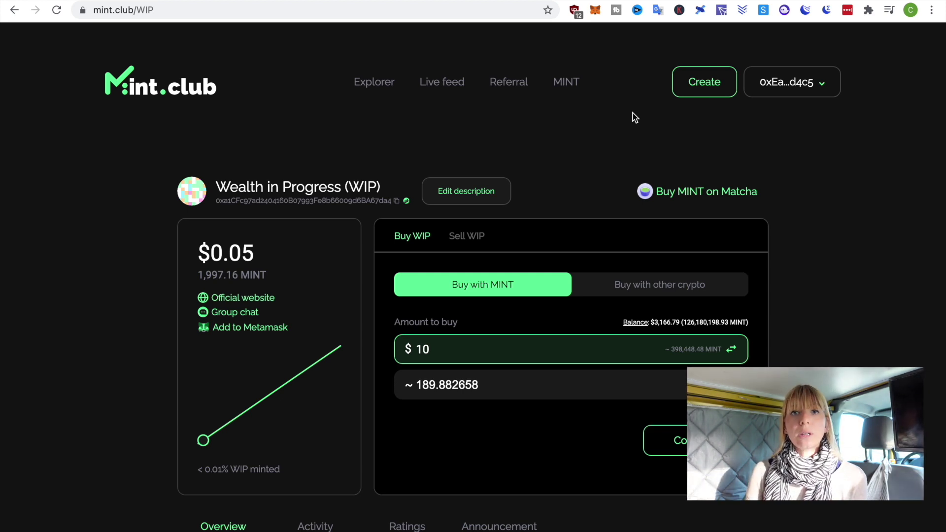
- Reopen the Wealth in Progress token page, priced at $0.05, from the Explorer listing
left_click(375, 83)
scroll(218, 330, "down", 7)
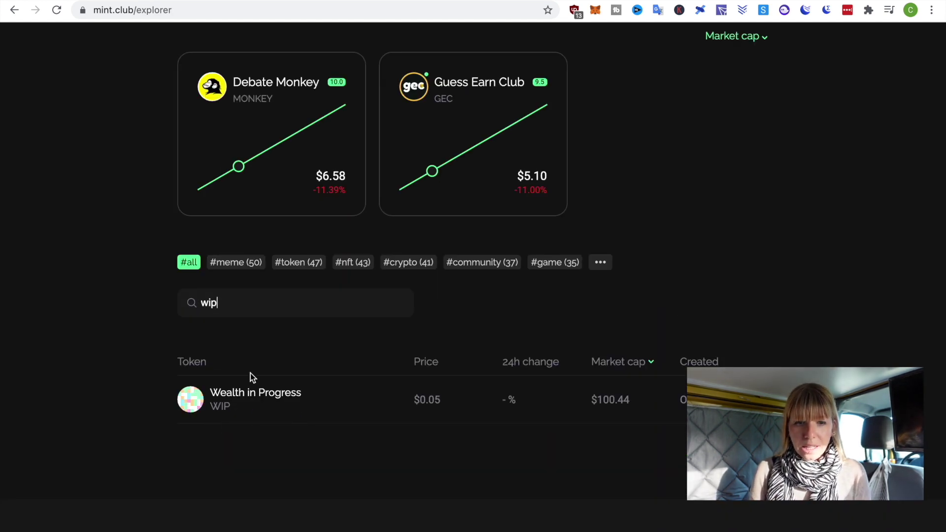
left_click(202, 405)
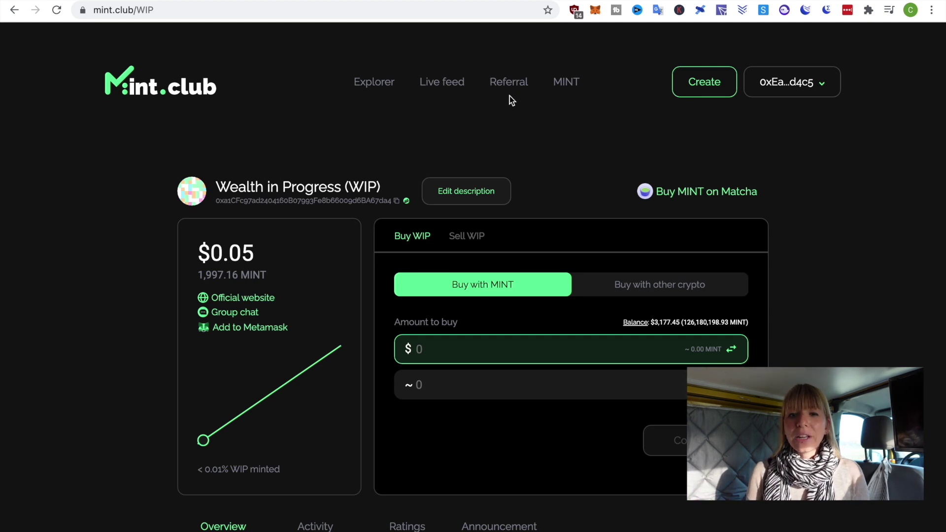
- Go to the Referral program page to see the referral link and 1.3%/0.3% fee shares
left_click(510, 83)
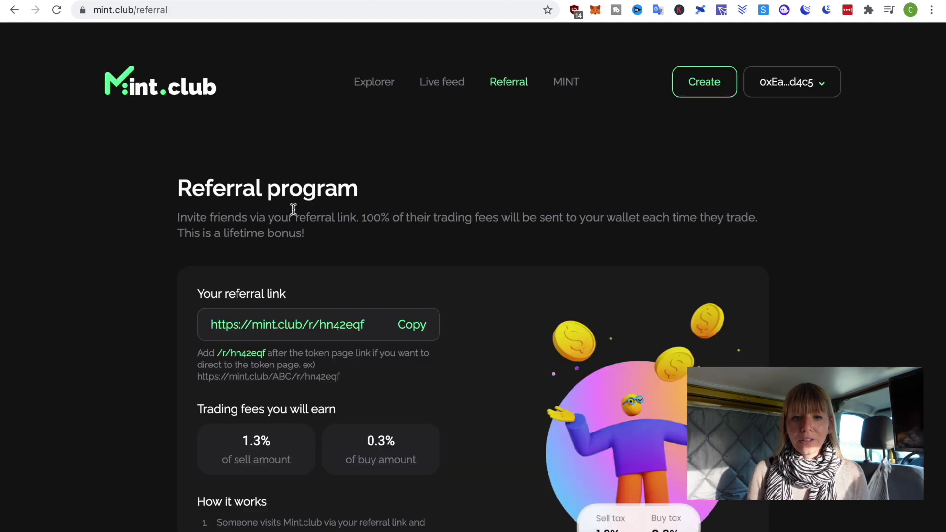
scroll(178, 243, "down", 2)
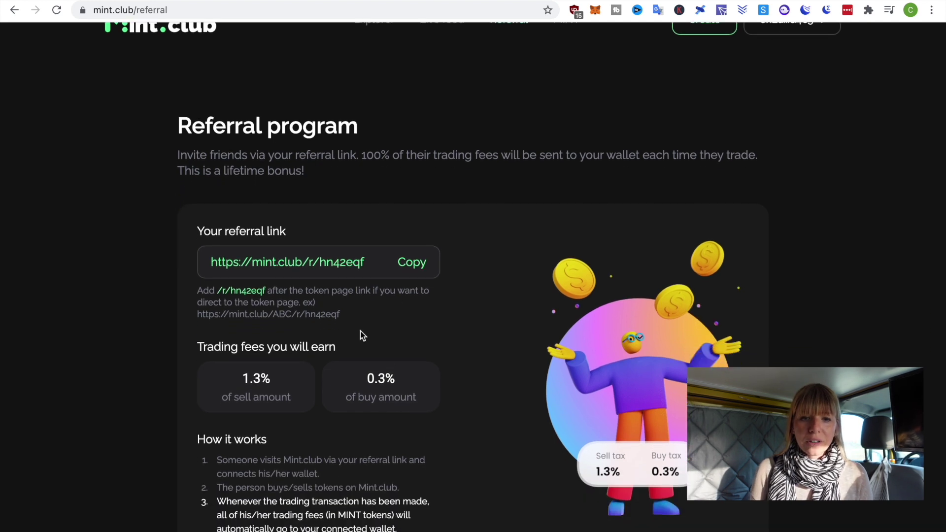